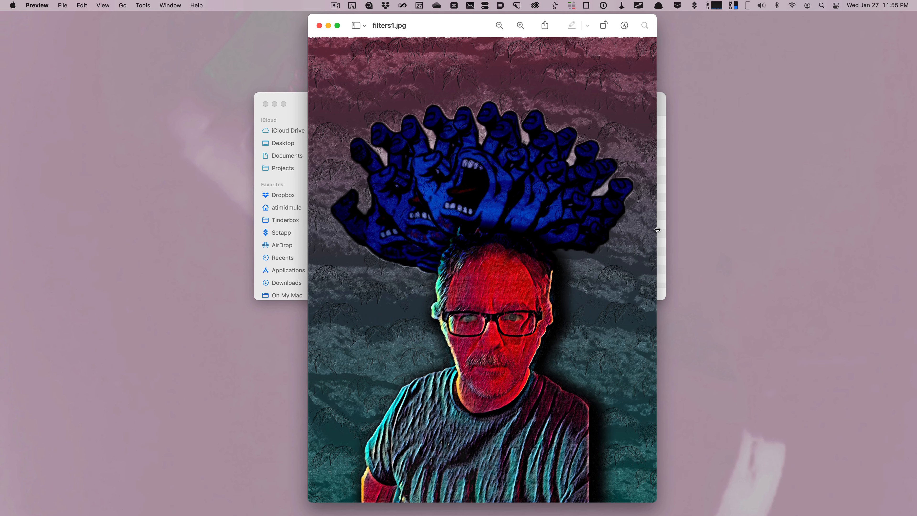
- Close the Preview window and preview each image in the images folder with Quick Look
key("super+w")
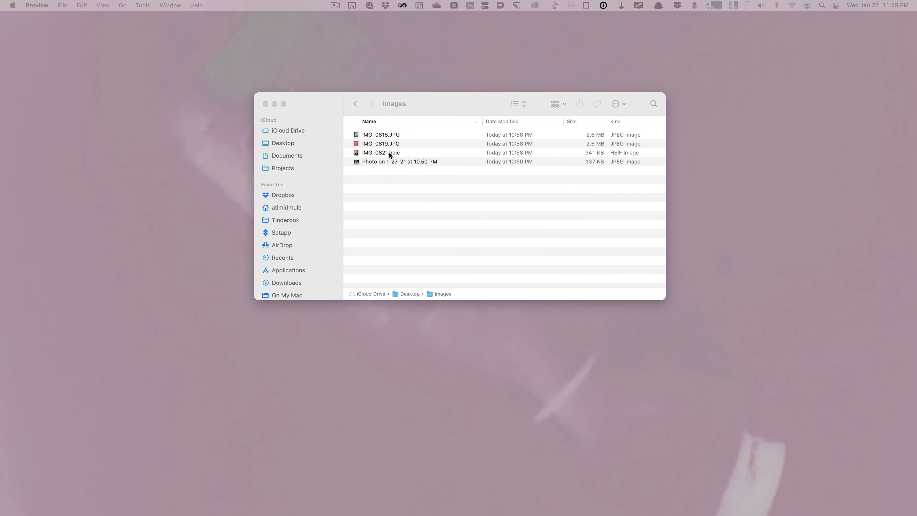
left_click(389, 153)
left_click(391, 153)
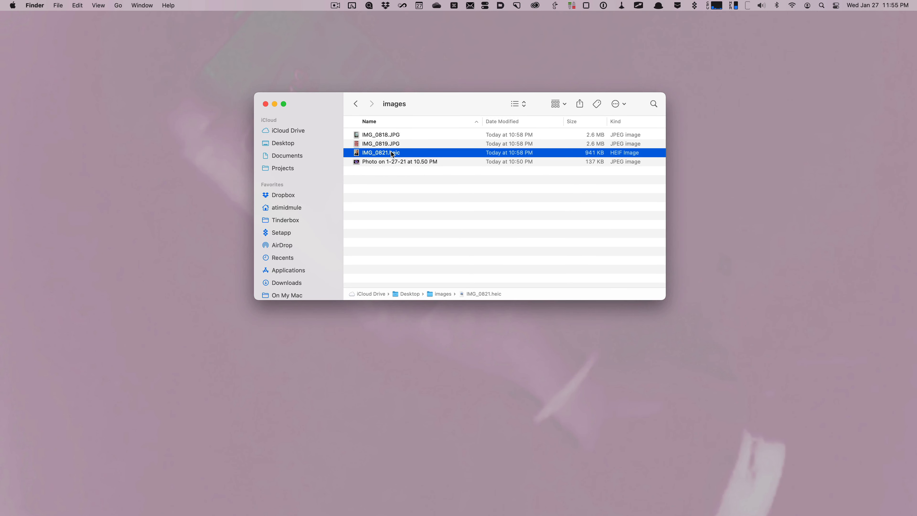
key("space")
key("space")
left_click(392, 144)
key("space")
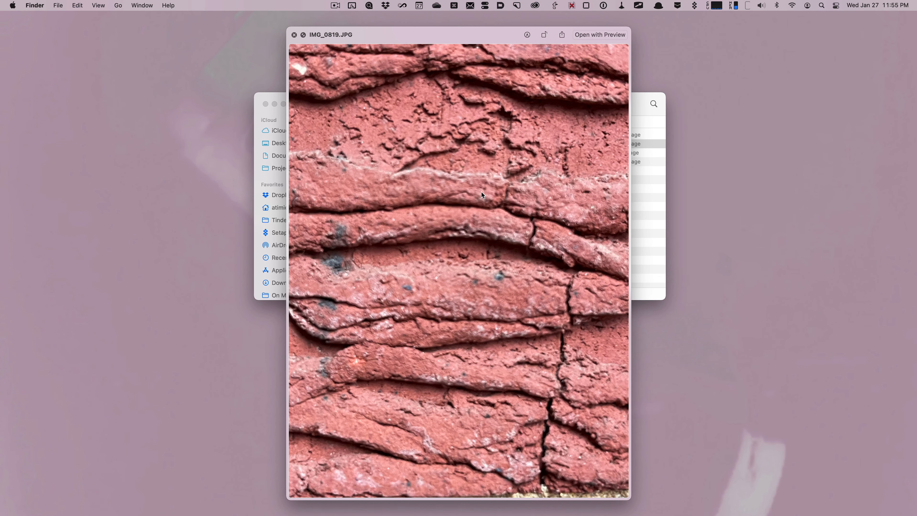
key("space")
left_click(391, 134)
key("space")
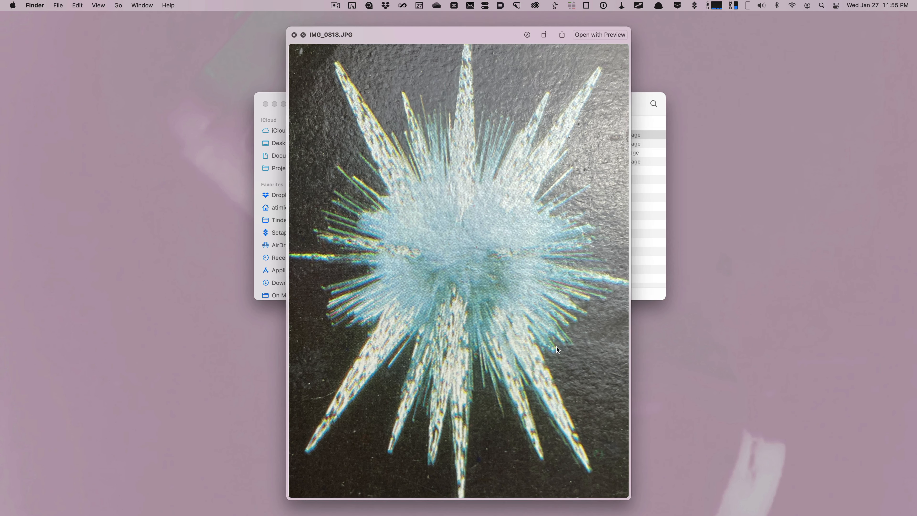
key("space")
left_click(388, 163)
key("space")
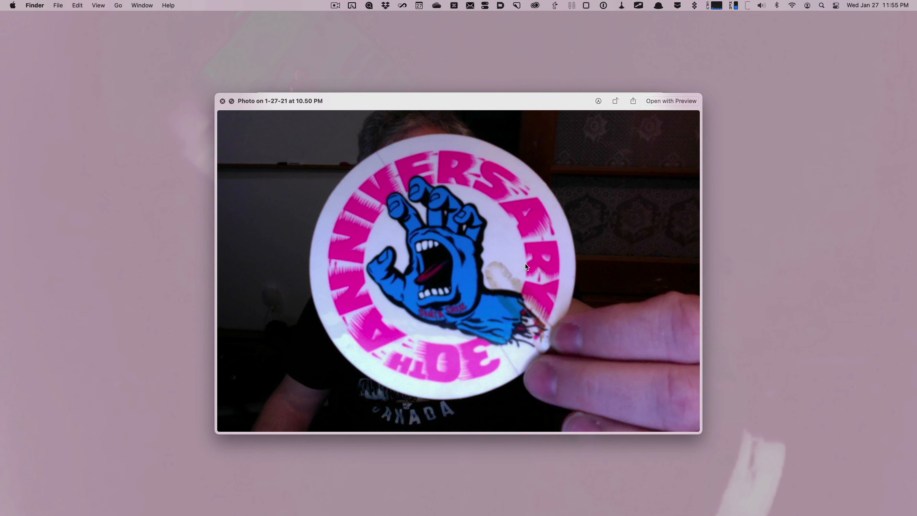
key("space")
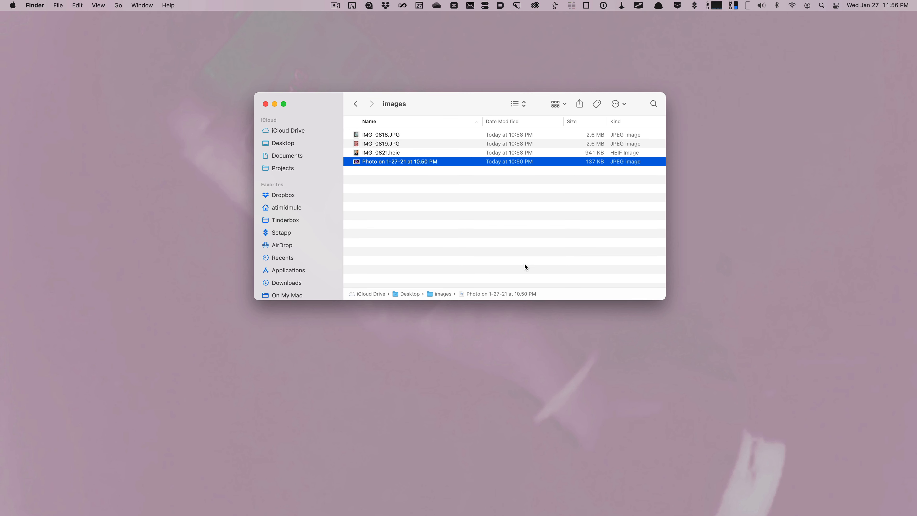
- Launch Photoshop from the app launcher
key("alt+space")
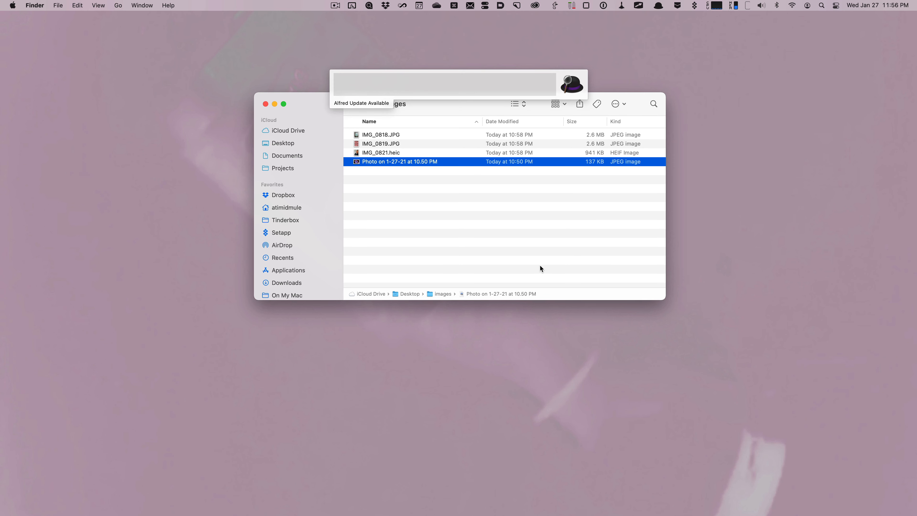
type("photoshop")
key("Return")
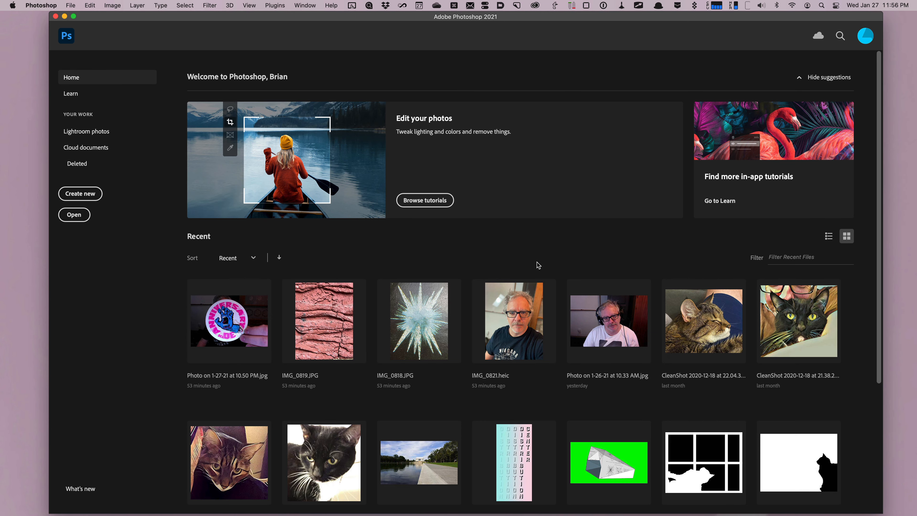
- Open all four images from the images folder in Adobe Photoshop 2021 and switch to IMG_0821.heic
mouse_move(274, 515)
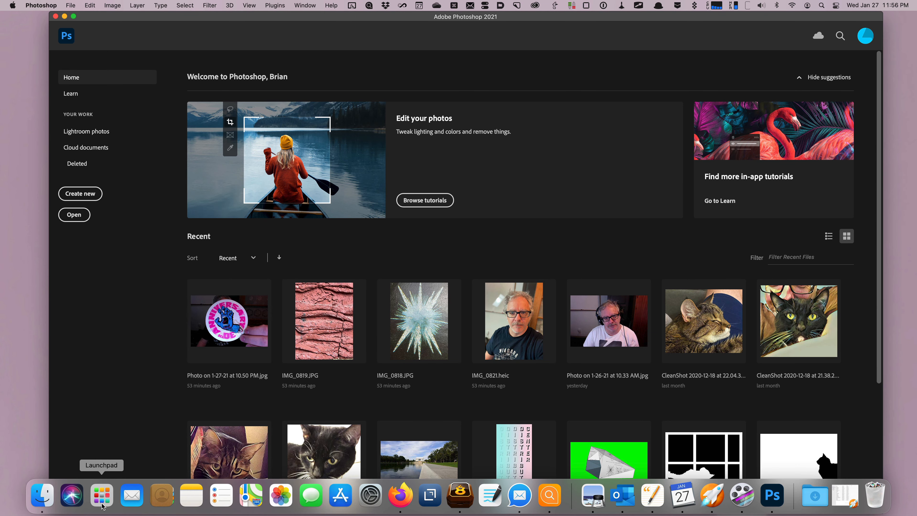
left_click(38, 499)
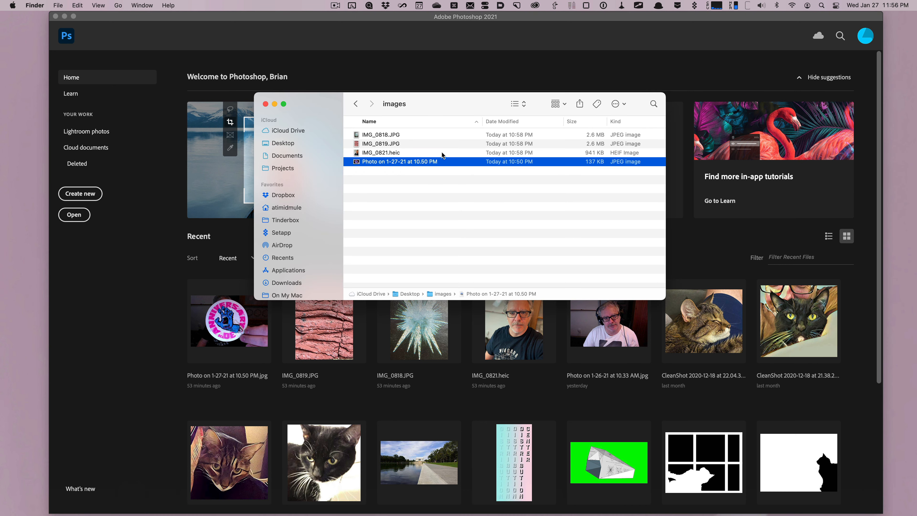
left_click(415, 134, "shift")
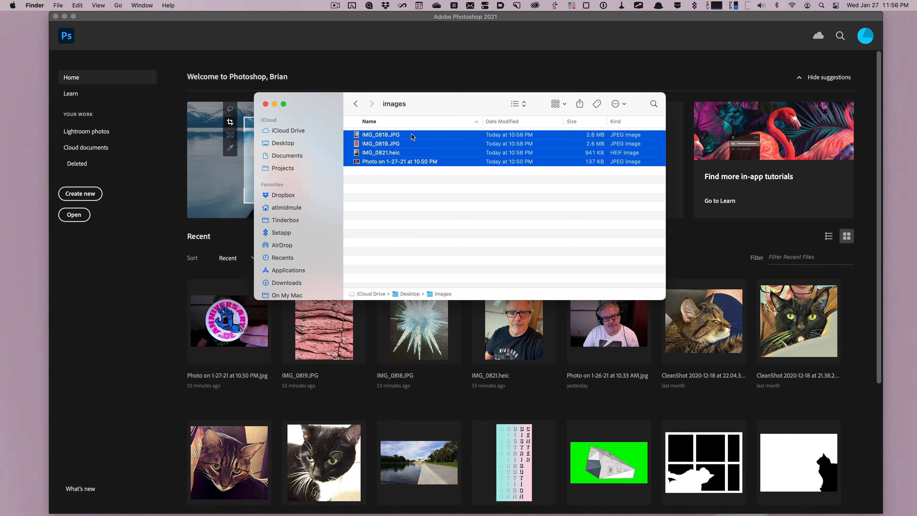
right_click(410, 135)
mouse_move(469, 159)
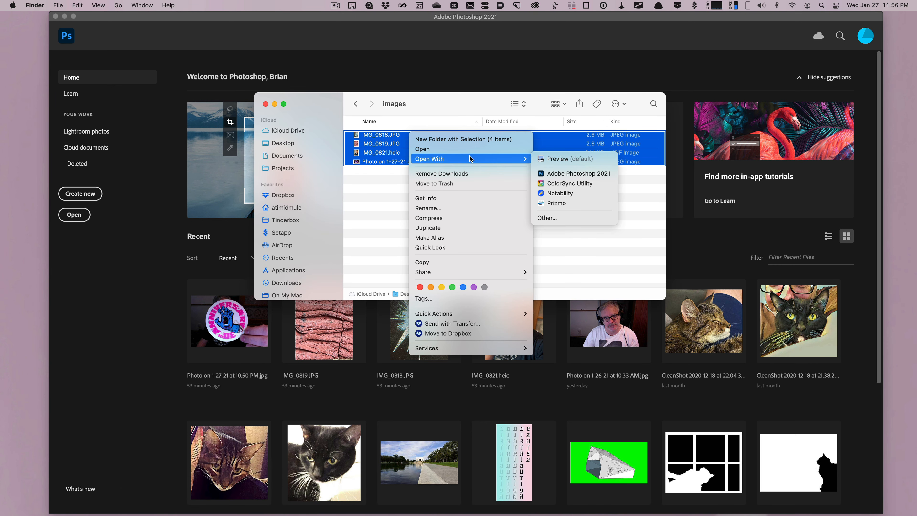
left_click(565, 174)
left_click(436, 46)
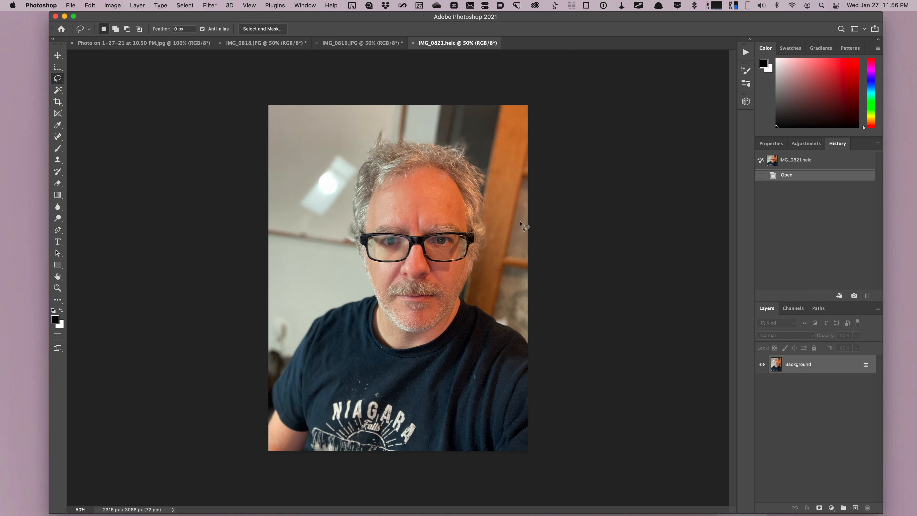
- Select the person in the portrait with the Object Selection tool using a rectangle around the whole photo
right_click(57, 90)
left_click(91, 92)
mouse_move(270, 131)
left_mouse_down()
mouse_move(516, 397)
mouse_move(543, 448)
mouse_move(531, 451)
left_mouse_up()
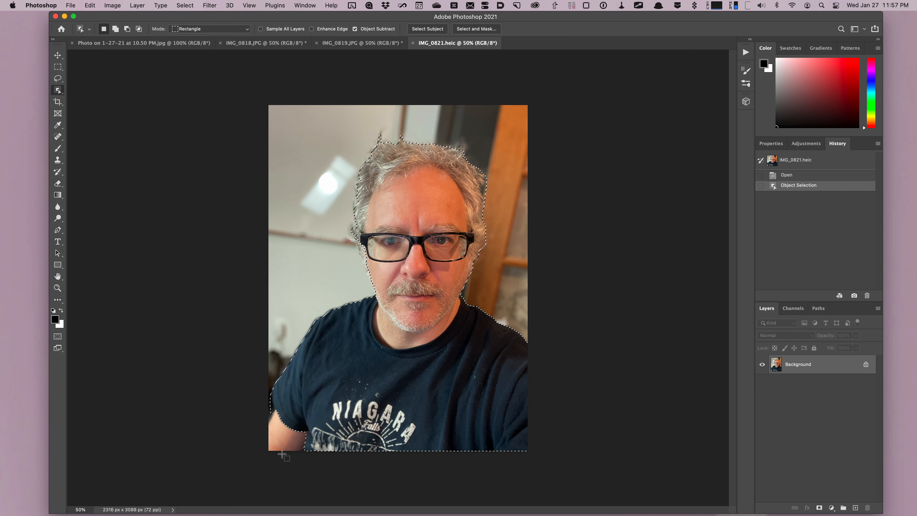
- Add the missed shoulder area to the selection with the Quick Selection tool at a brush size of 80
scroll(282, 453, "up", 6)
scroll(292, 424, "down", 10)
scroll(293, 424, "left", 4)
scroll(292, 424, "up", 3)
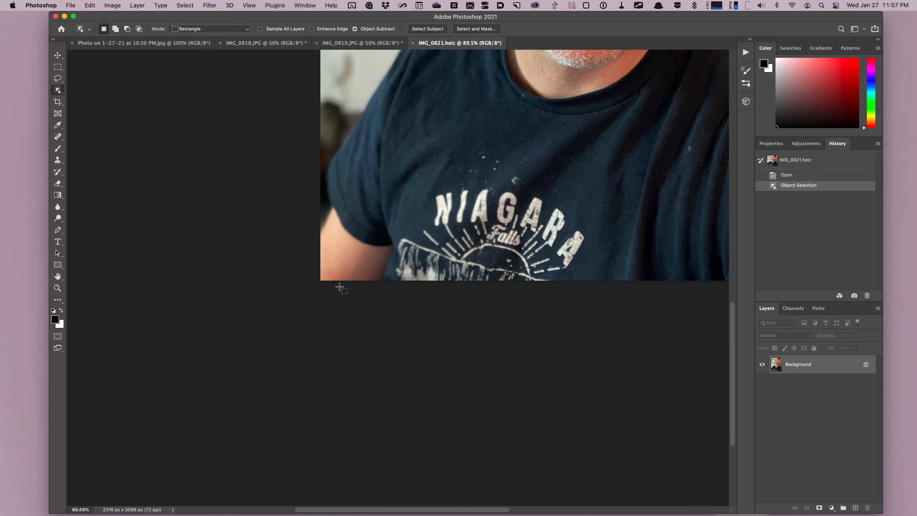
scroll(340, 288, "up", 4)
scroll(339, 288, "left", 1)
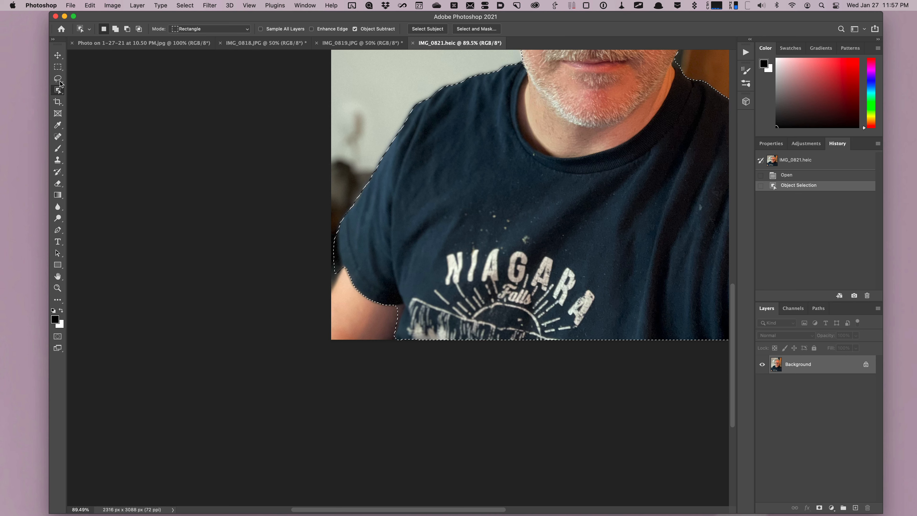
right_click(58, 90)
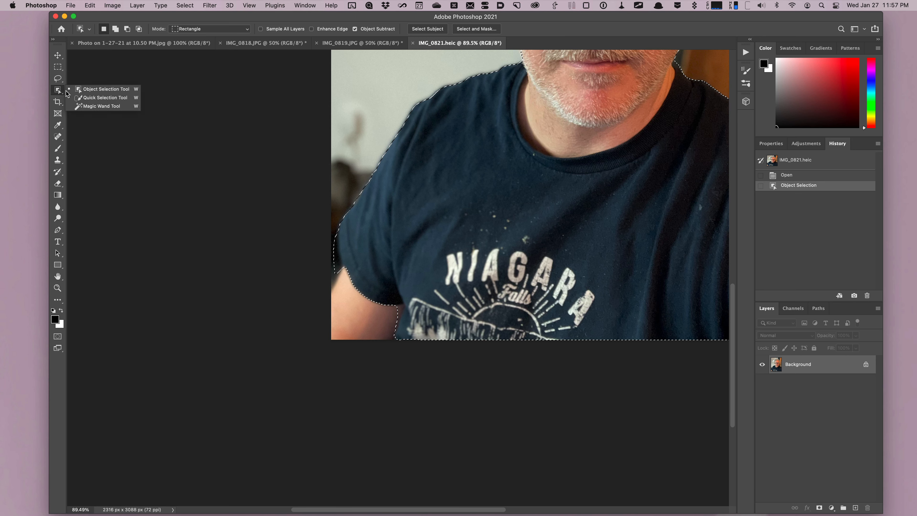
left_click(83, 98)
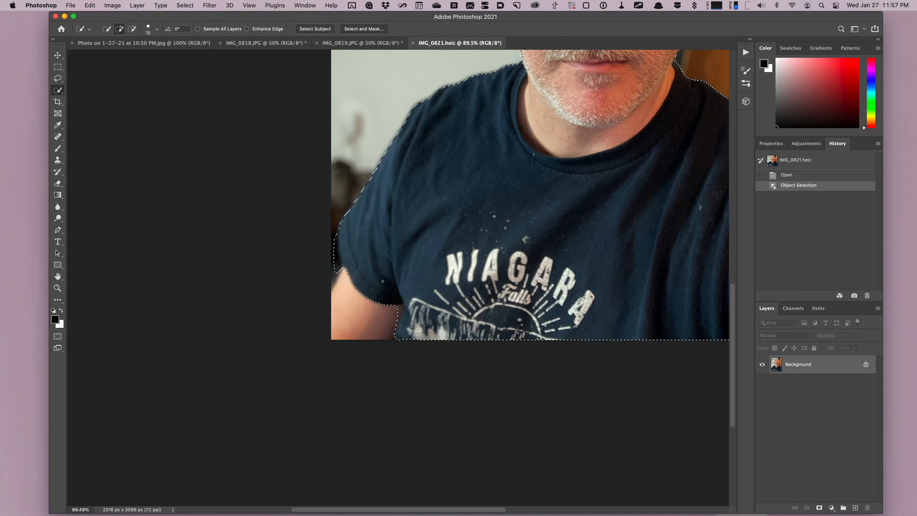
key("bracketright")
key("bracketright")
key("bracketright")
key("bracketright")
key("bracketright")
key("bracketright")
key("bracketright")
key("bracketright")
key("bracketright")
key("bracketright")
left_click_drag(379, 318, 349, 307)
left_click_drag(346, 296, 341, 325)
scroll(531, 281, "right", 10)
scroll(530, 280, "up", 8)
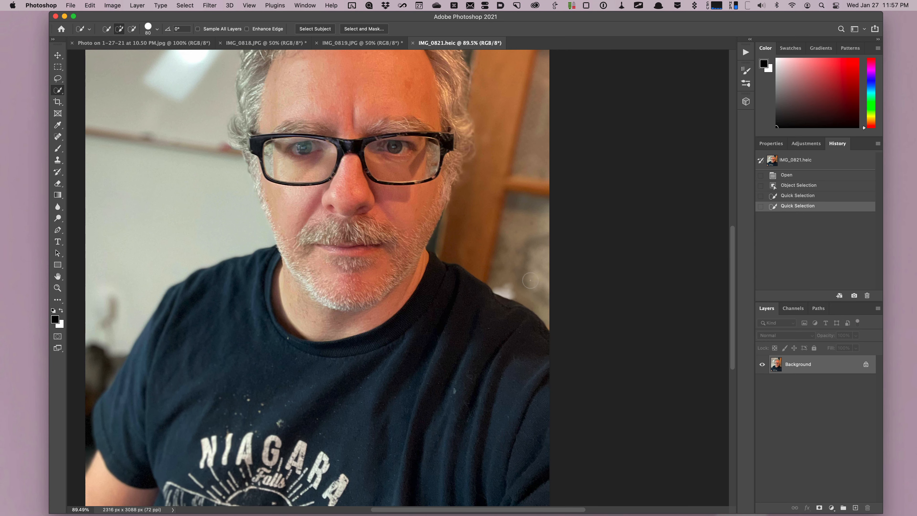
scroll(530, 281, "up", 5)
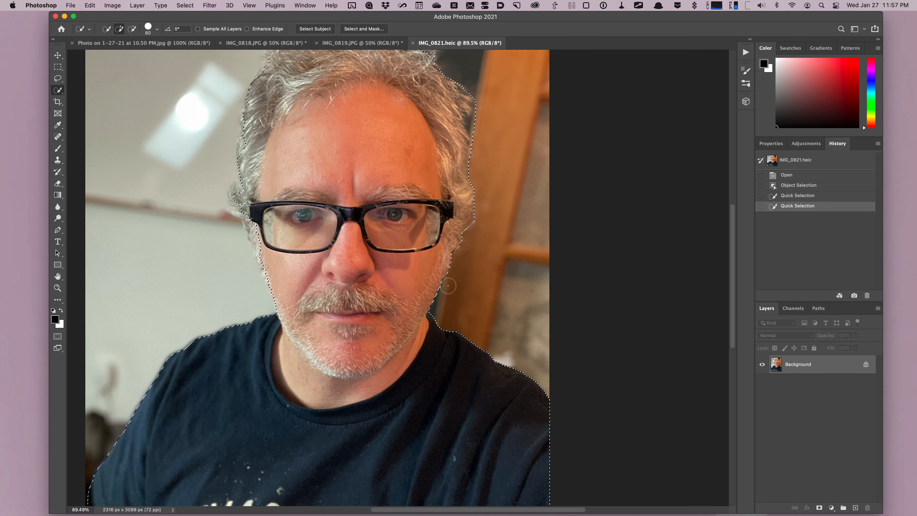
scroll(539, 295, "down", 5)
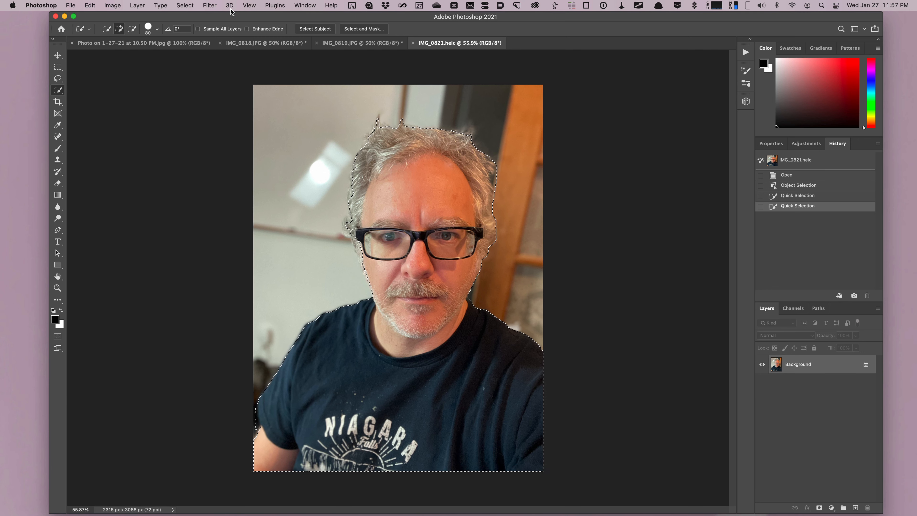
- Invert the selection and clear the background around the person
left_click(182, 6)
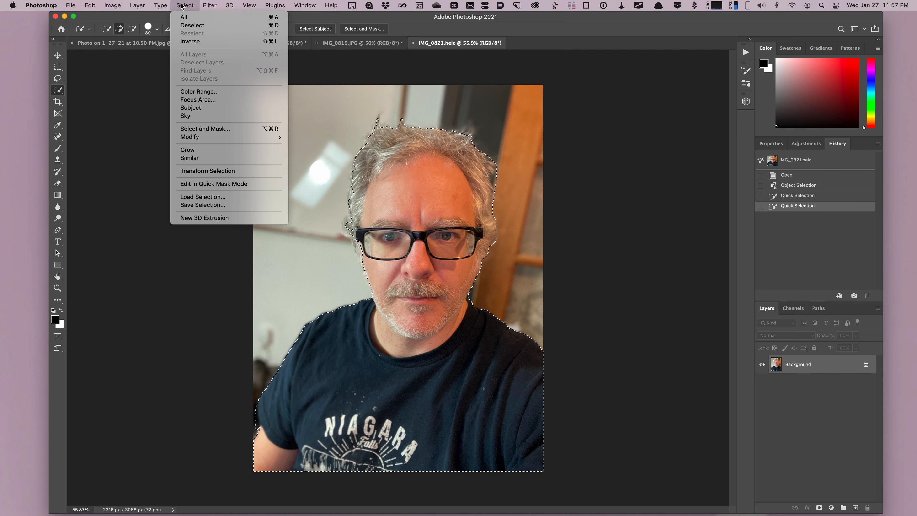
left_click(195, 42)
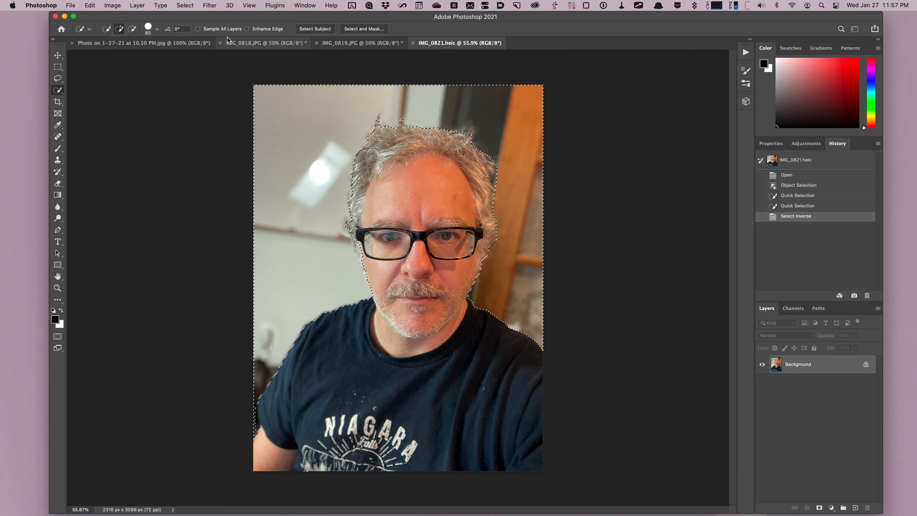
left_click(91, 6)
left_click(96, 99)
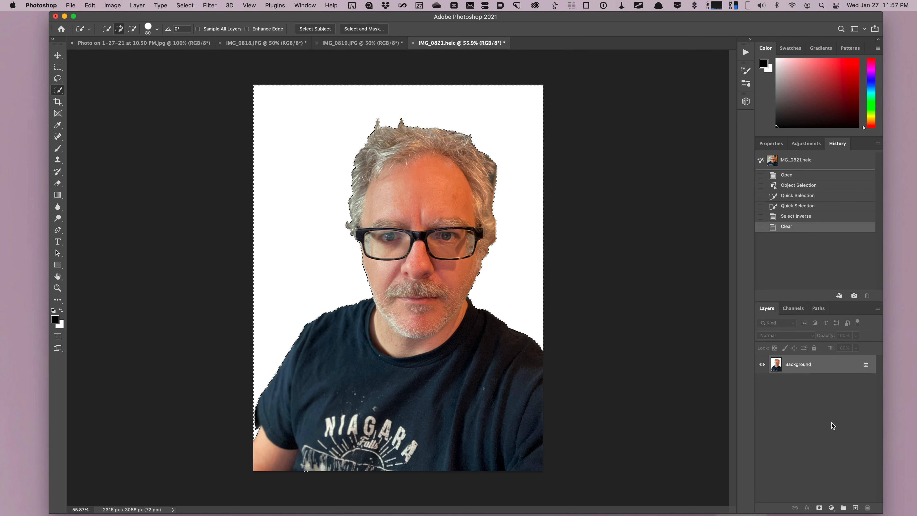
- Paste the brick texture from IMG_0819.JPG into the portrait and move its layer beneath the person layer
left_click(362, 43)
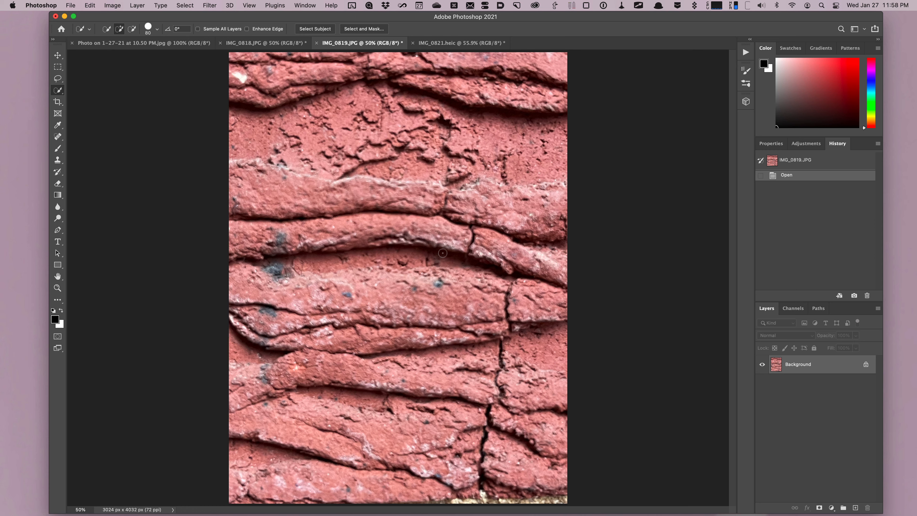
key("super+q")
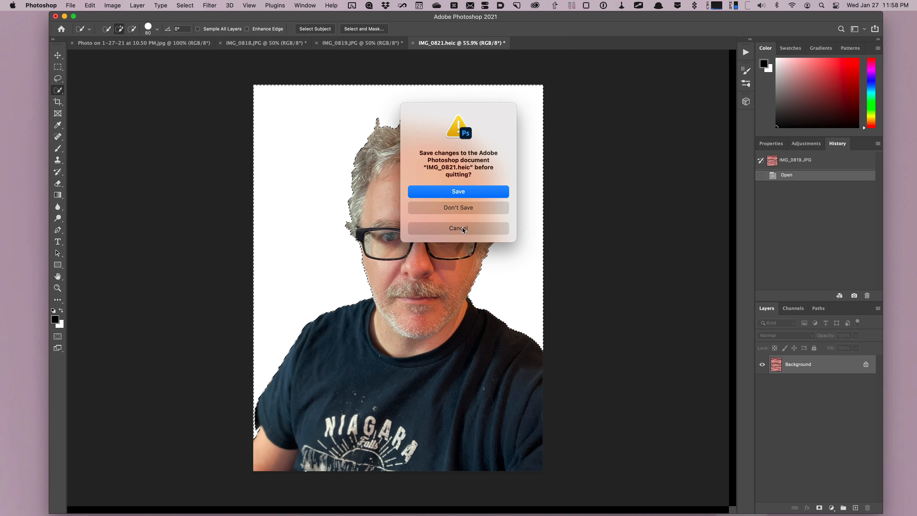
left_click(458, 228)
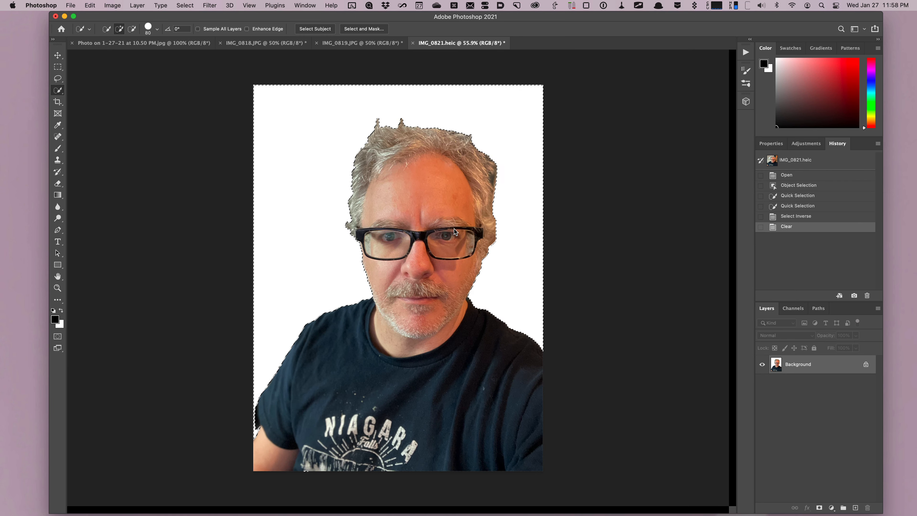
key("super+v")
left_click(865, 383)
left_click_drag(793, 365, 793, 390)
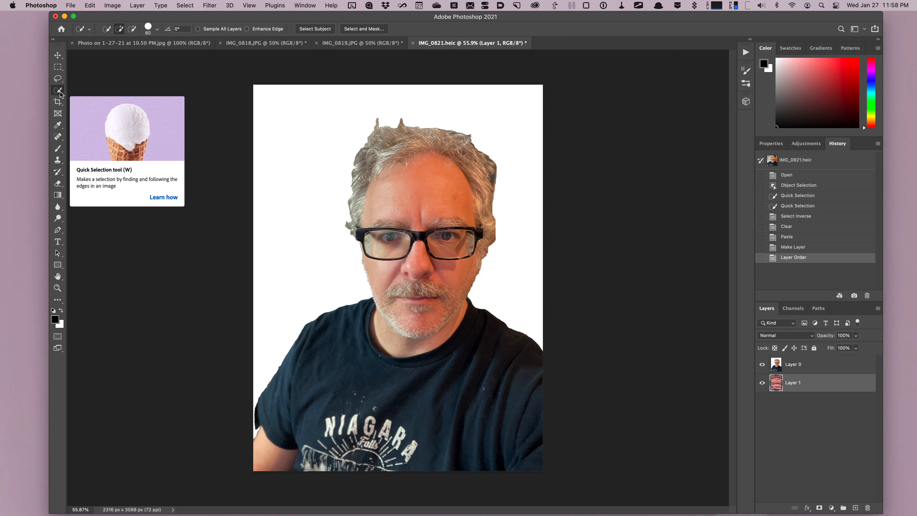
- Select and clear the leftover white background on the person layer with the Magic Wand tool
left_click(59, 93)
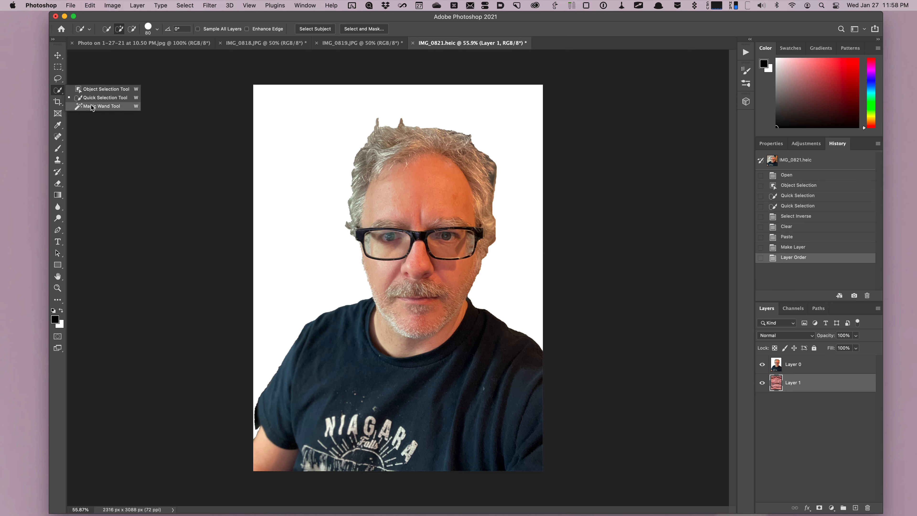
left_click(91, 106)
left_click(301, 241)
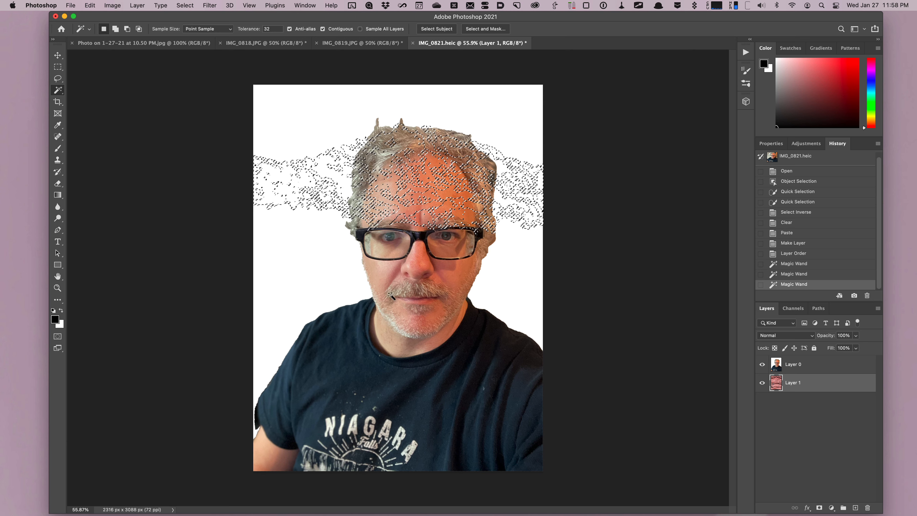
left_click(801, 365)
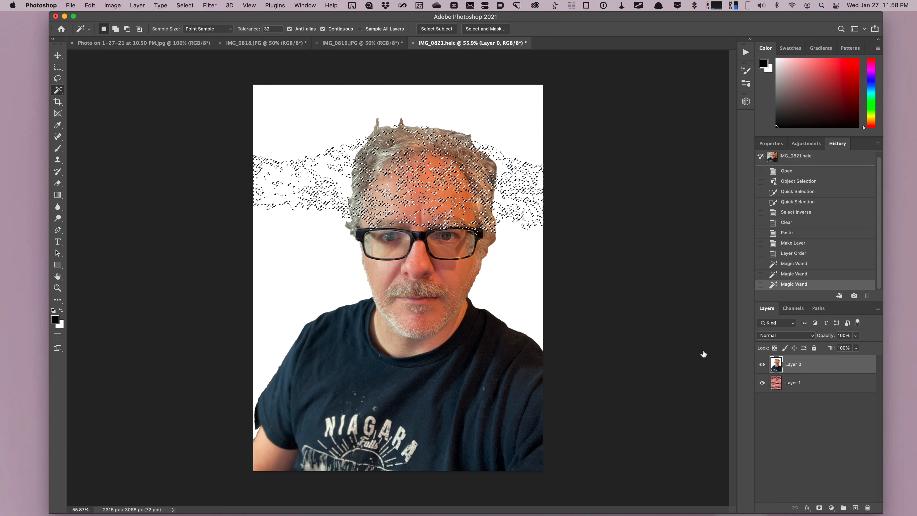
left_click(291, 291)
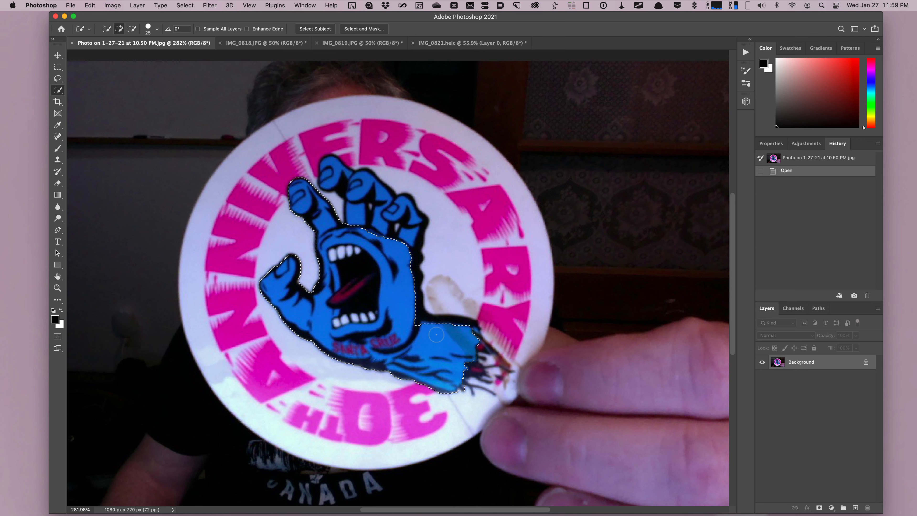
- Select the blue screaming hand in the sticker photo and paste it into the portrait as a new layer
mouse_move(378, 284)
left_mouse_down()
mouse_move(413, 244)
mouse_move(399, 223)
mouse_move(334, 180)
left_mouse_up()
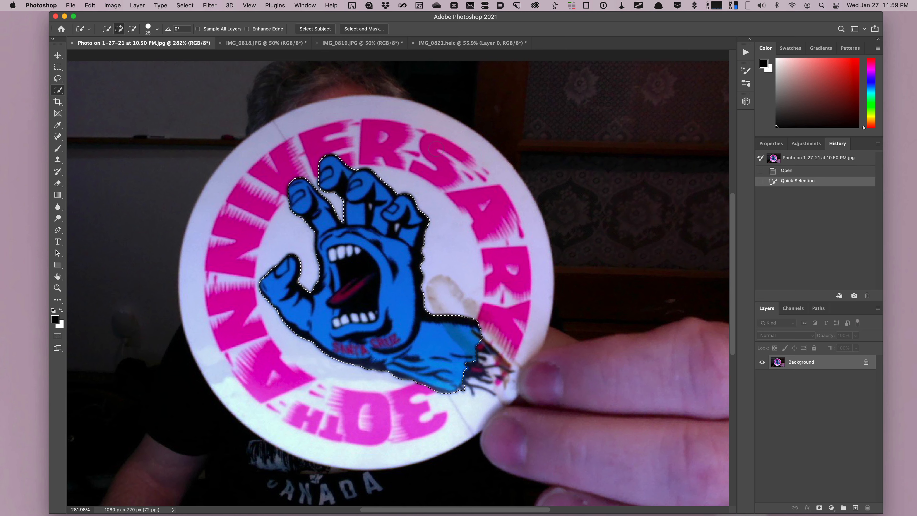
left_click(470, 43)
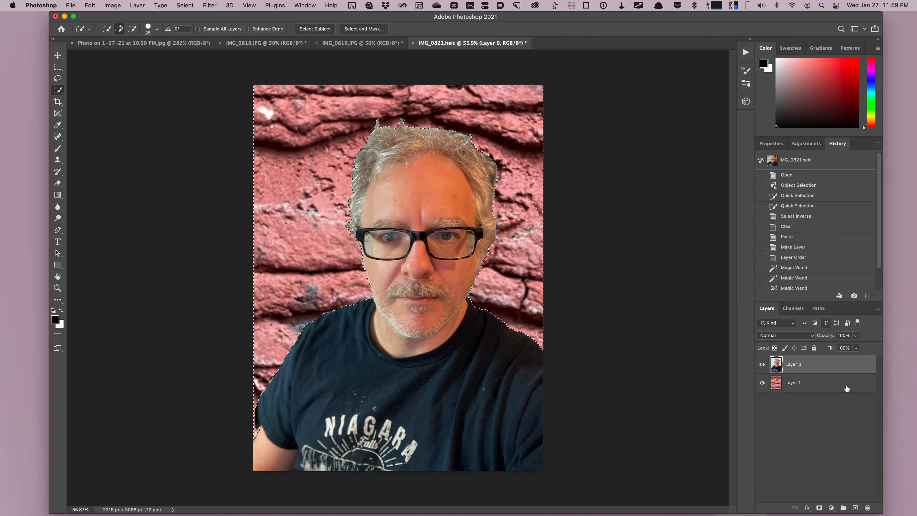
key("super+v")
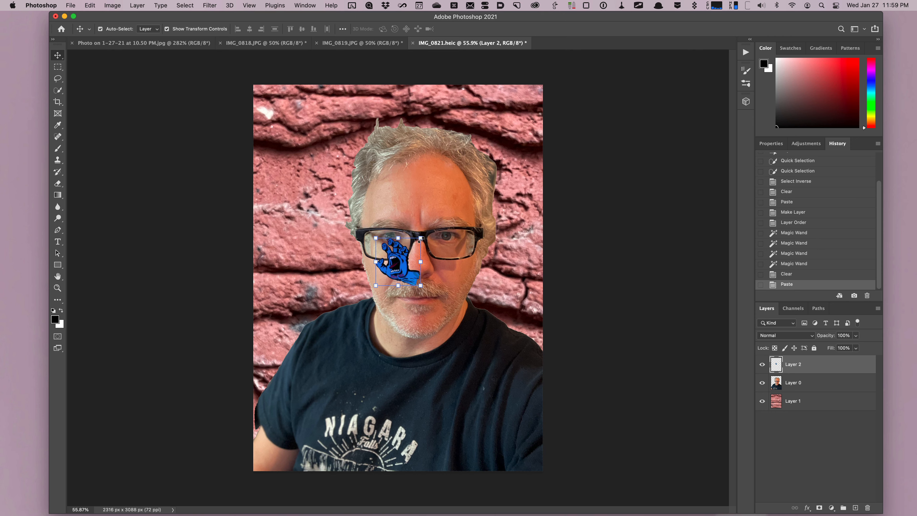
- Enlarge the pasted hand sticker with Free Transform to about 267% of its size
key("super+t")
left_click_drag(422, 235, 387, 205)
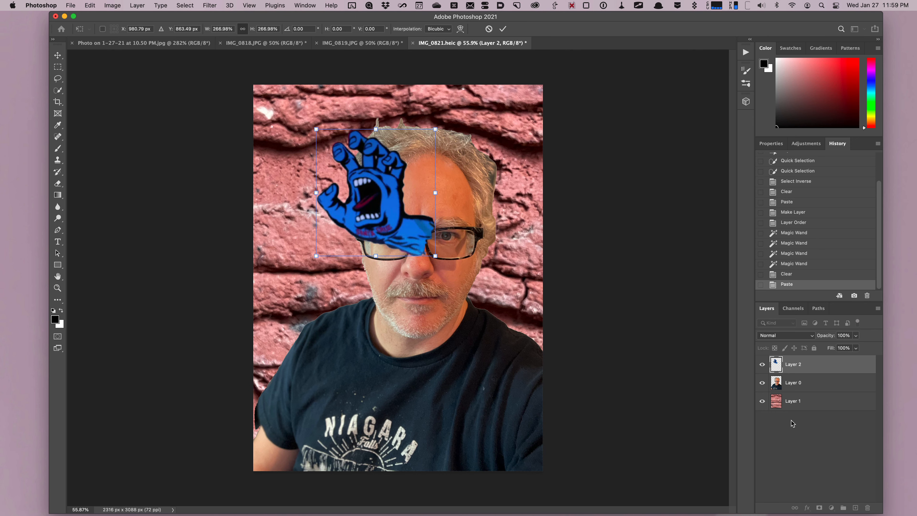
- Shrink the person layer to about 62% and move it down to the bottom centre of the brick background
left_click(801, 383)
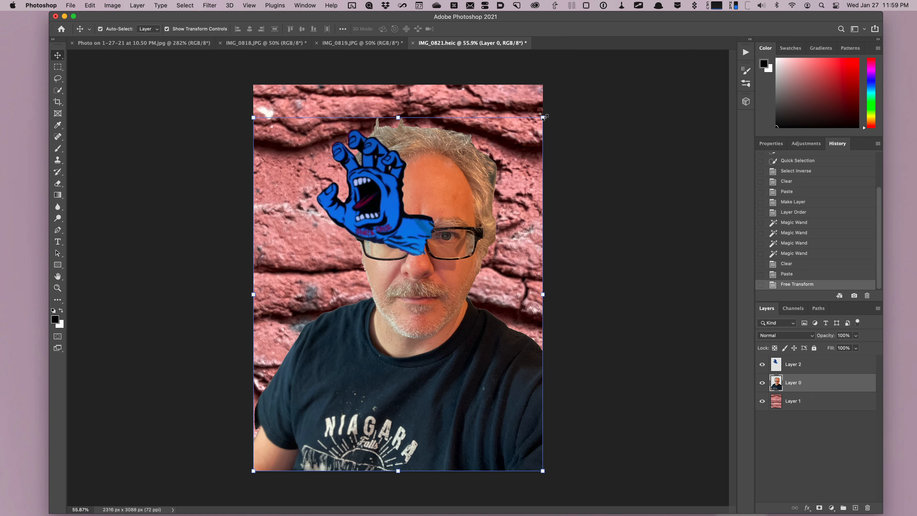
left_click_drag(543, 117, 472, 280)
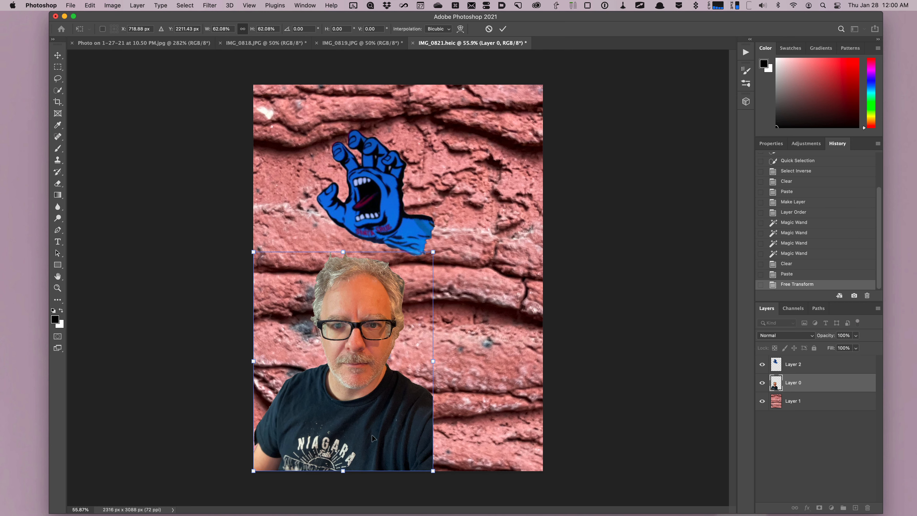
left_click_drag(373, 437, 430, 438)
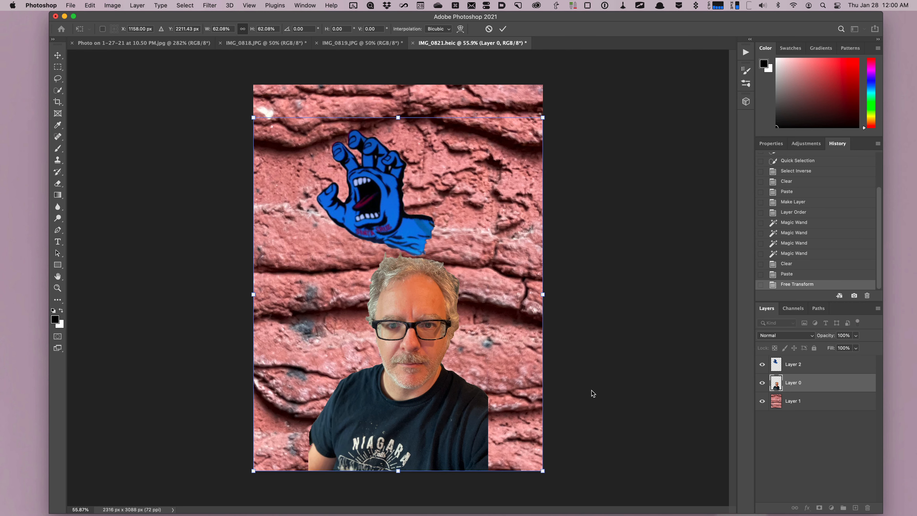
key("Return")
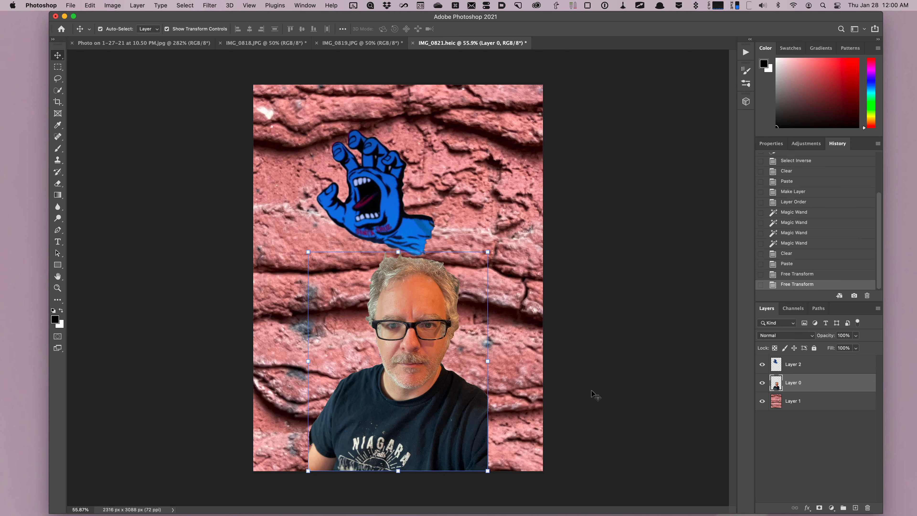
key("super+Tab")
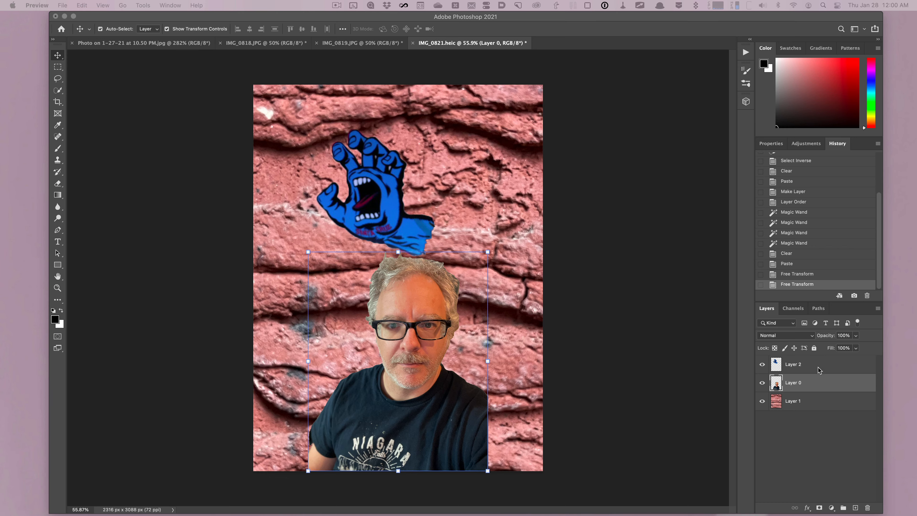
key("F1")
key("F1")
- Move the hand sticker up and left so it sits above the person's head
left_click(813, 366)
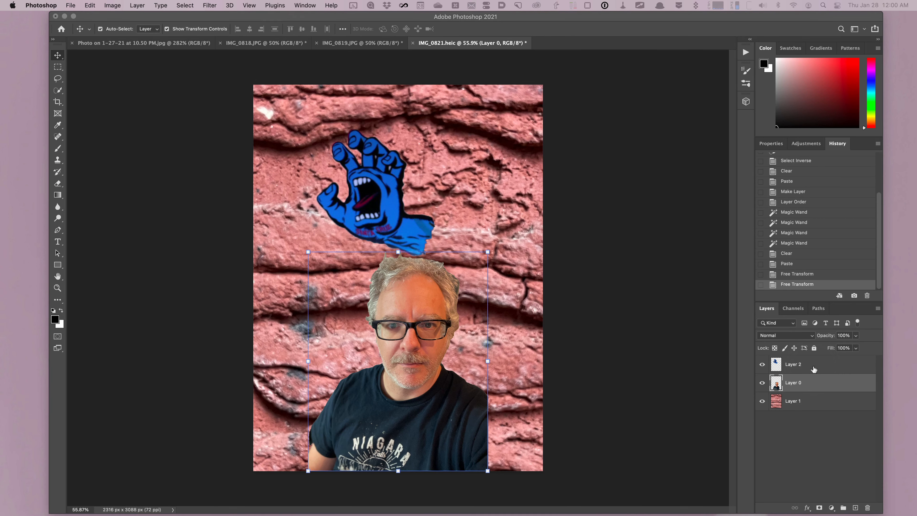
left_click_drag(376, 195, 346, 221)
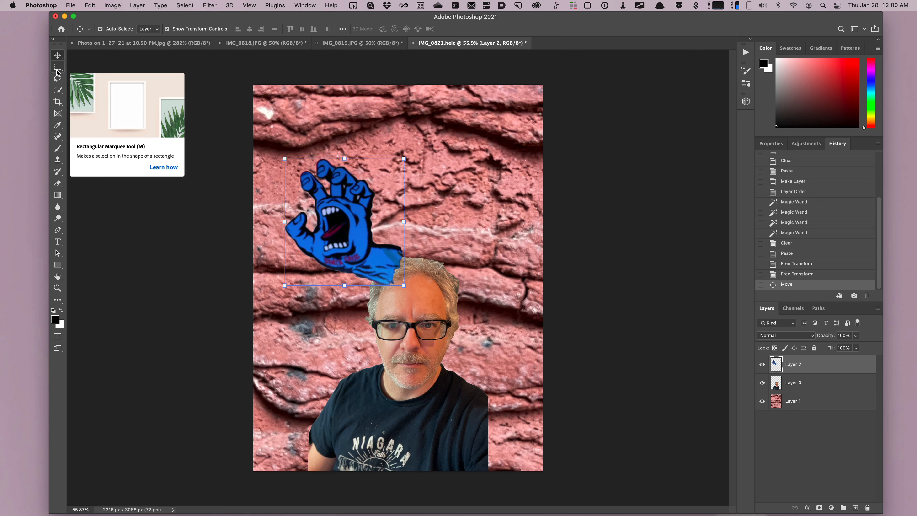
- Marquee around the hand and paste five more copies of the screaming hand as new layers
left_click(58, 67)
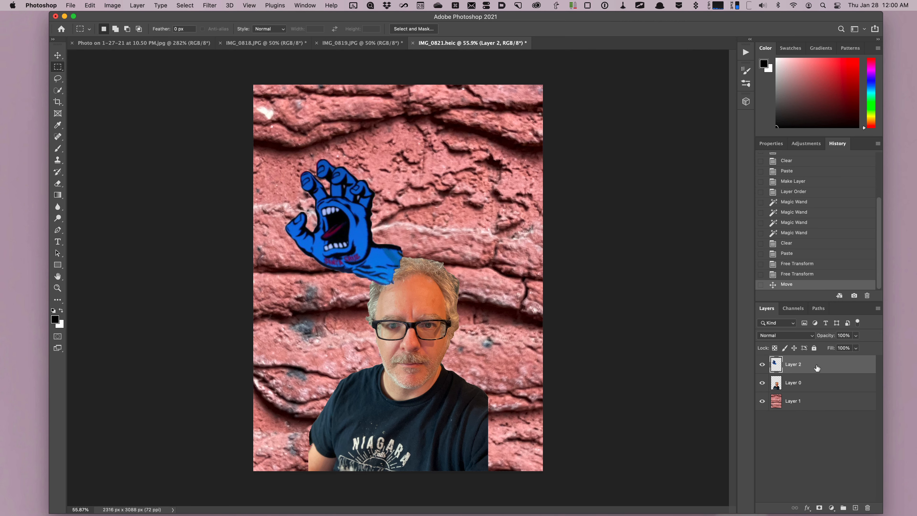
left_click(812, 369)
left_click_drag(267, 146, 412, 293)
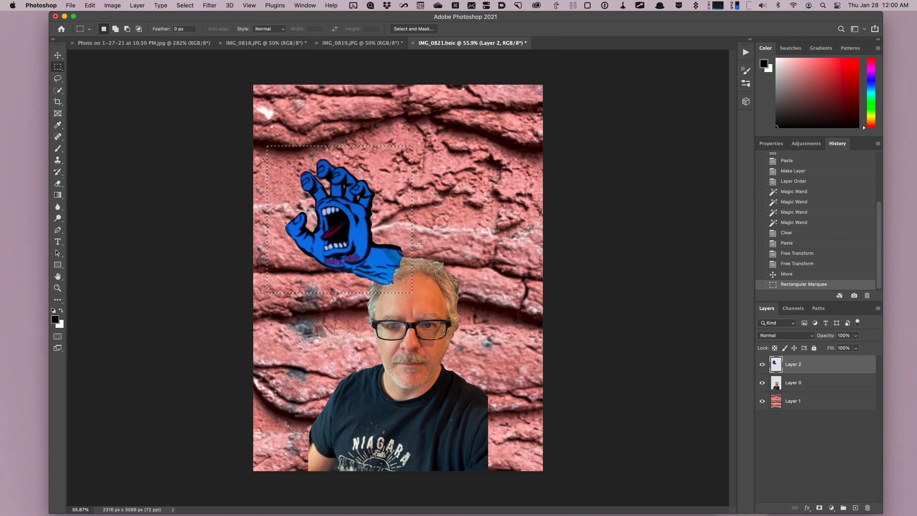
key("super+v")
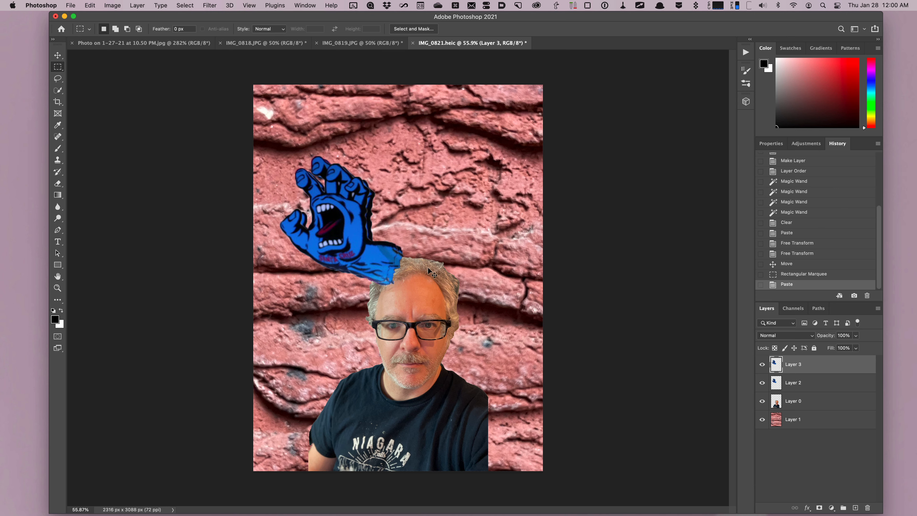
key("super+v")
key("super+v")
key("super+v")
key("super+v")
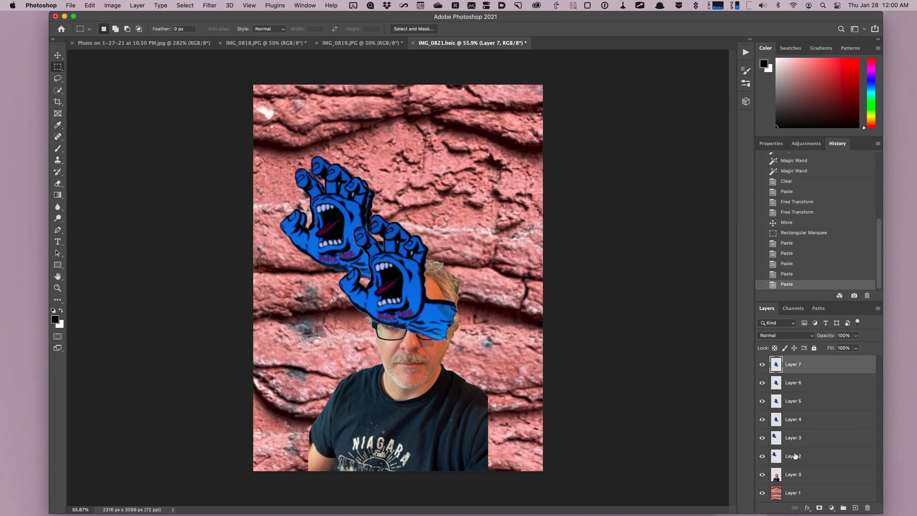
- Move one hand copy to the upper right and rotate it about 110 degrees
left_click(819, 460)
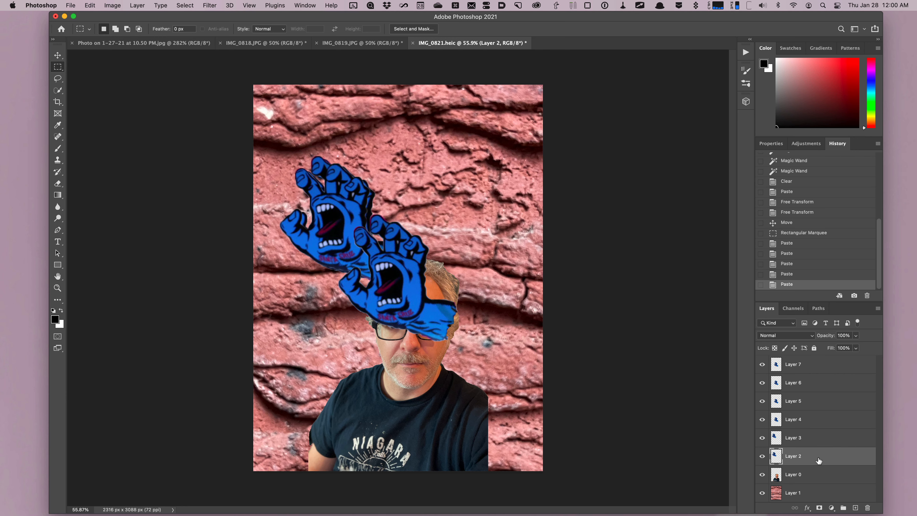
left_click(819, 440)
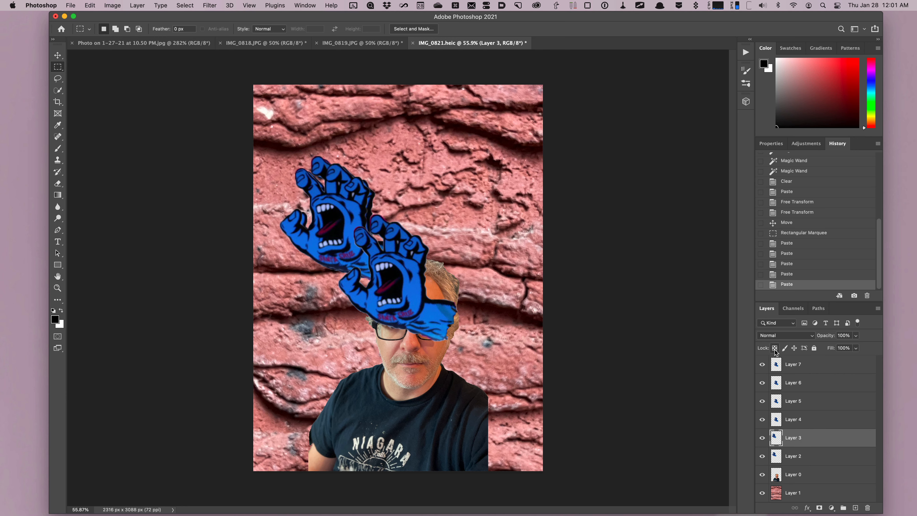
key("v")
left_click_drag(392, 287, 446, 228)
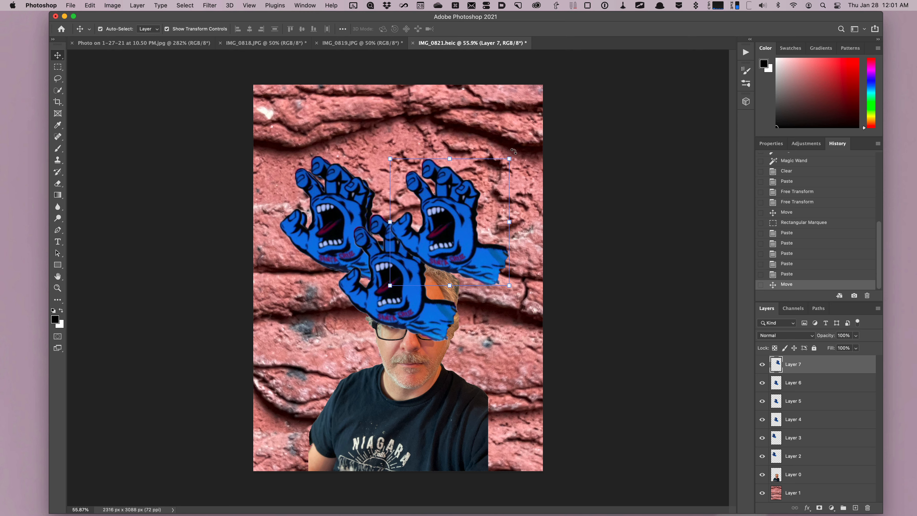
left_click_drag(514, 151, 493, 286)
left_click_drag(424, 221, 487, 214)
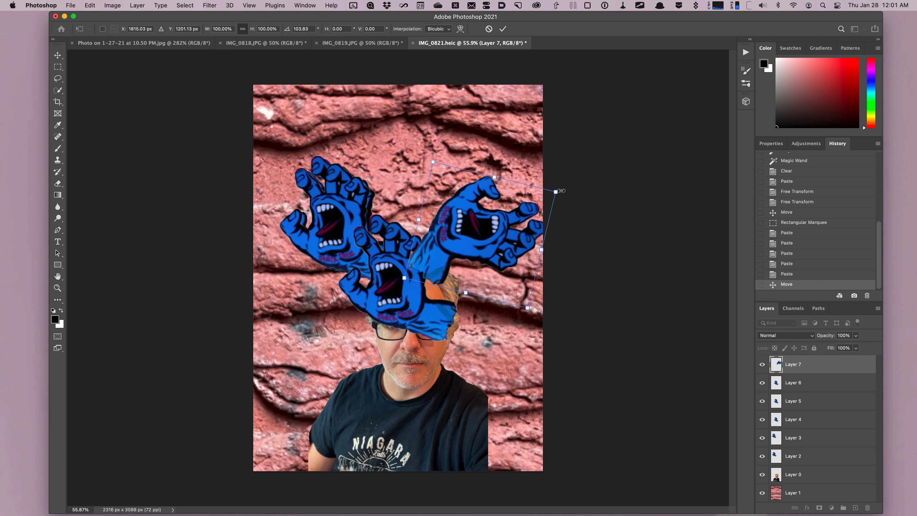
left_click_drag(557, 190, 563, 198)
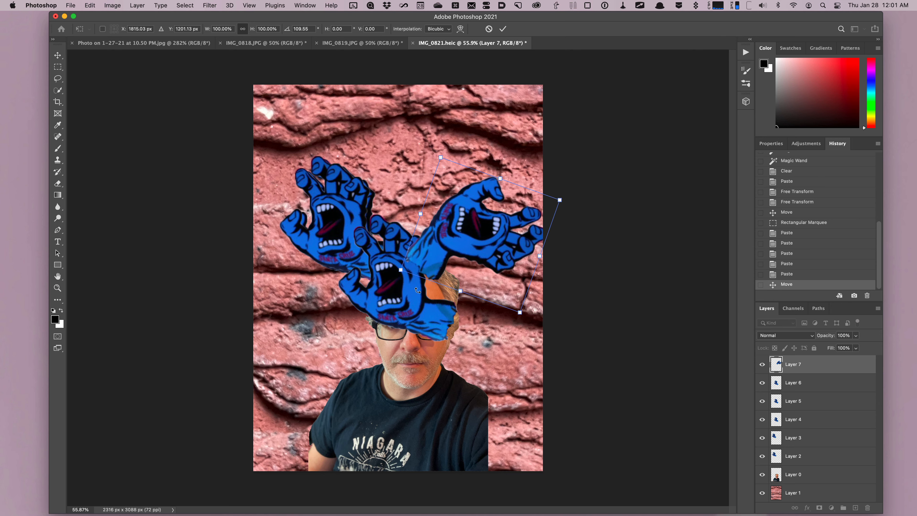
- Move another hand copy to the top centre above the head and rotate it to lean right
left_click(820, 385)
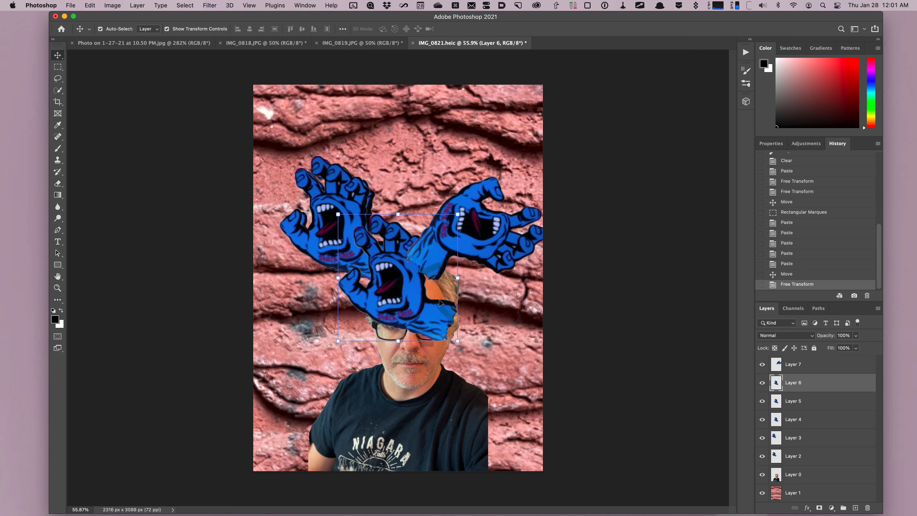
left_click_drag(407, 304, 423, 224)
left_click_drag(419, 224, 419, 224)
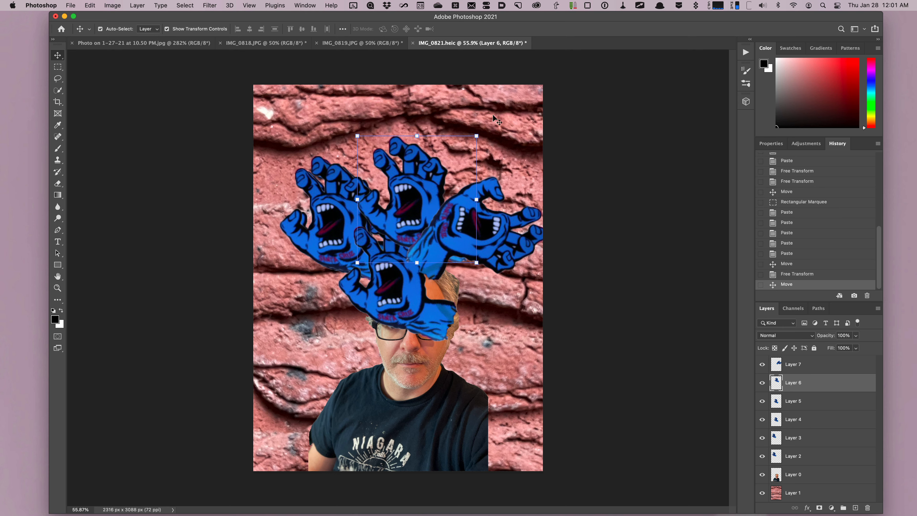
key("super+t")
left_click_drag(481, 127, 532, 275)
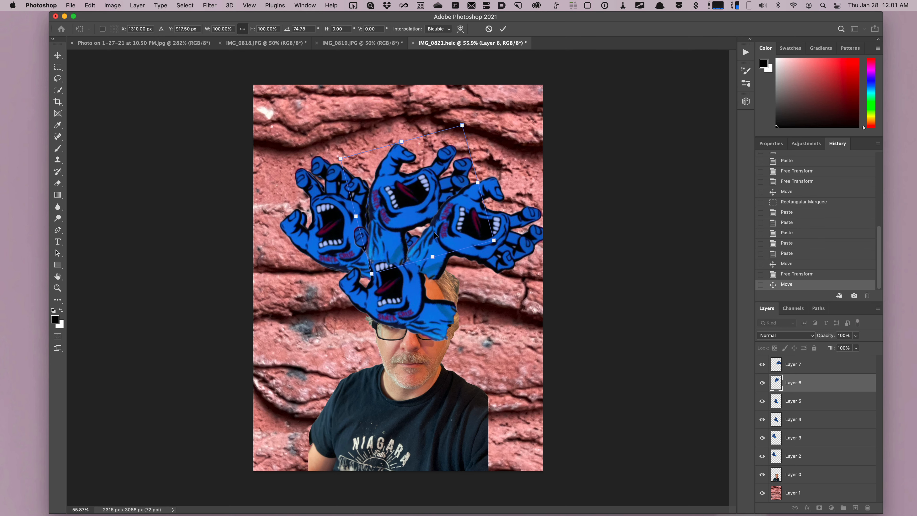
left_click_drag(399, 216, 432, 217)
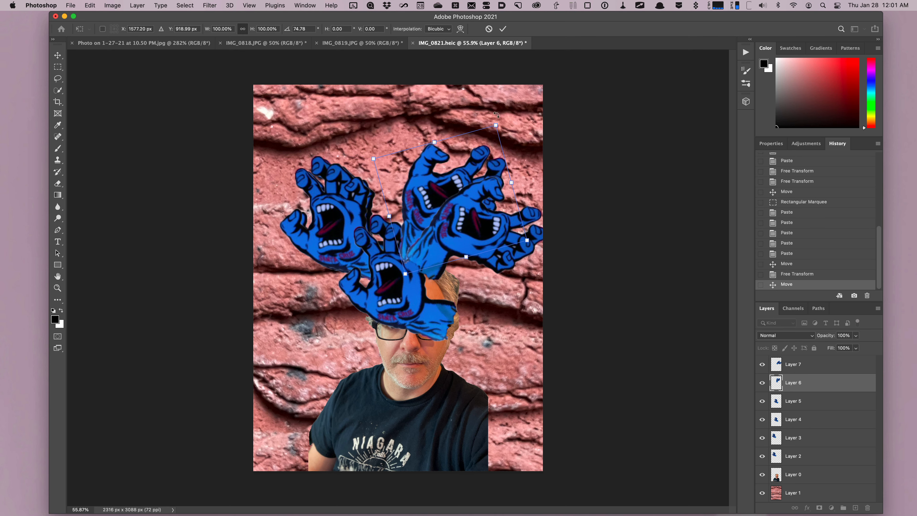
left_click_drag(498, 116, 512, 124)
key("Return")
- Fan two more hand copies out above the head, moving them up and rotating one slightly
left_click_drag(390, 274, 394, 187)
left_click_drag(468, 121, 491, 157)
key("Return")
left_click_drag(389, 268, 369, 190)
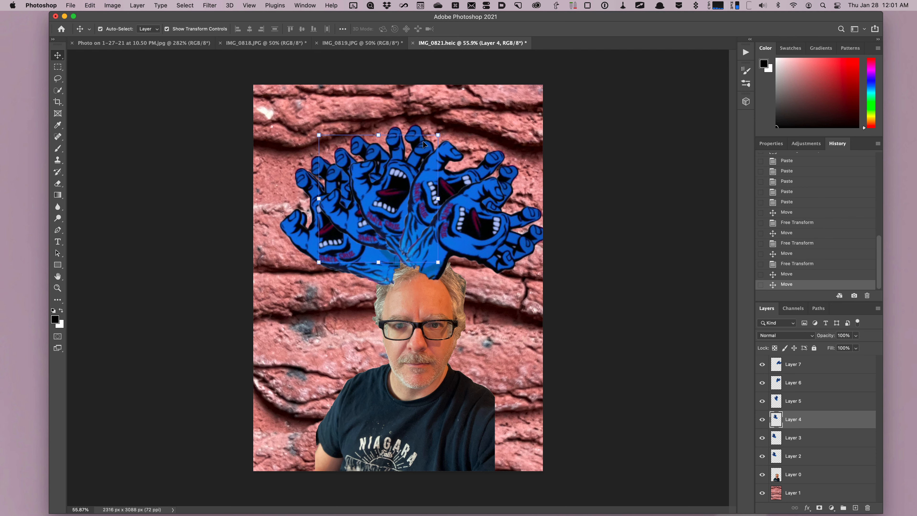
left_click_drag(442, 127, 448, 134)
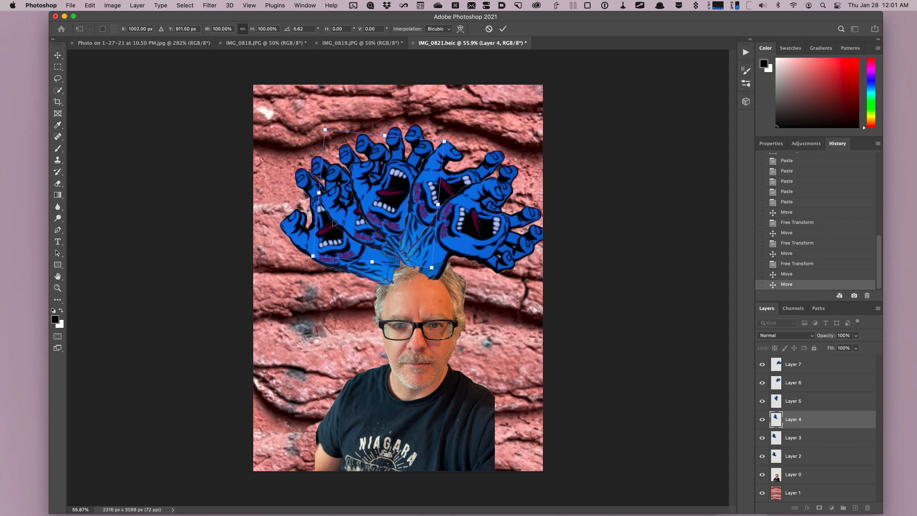
left_click_drag(343, 216, 341, 208)
key("Return")
- Nudge the hand copy on the left slightly upward
left_click(805, 438)
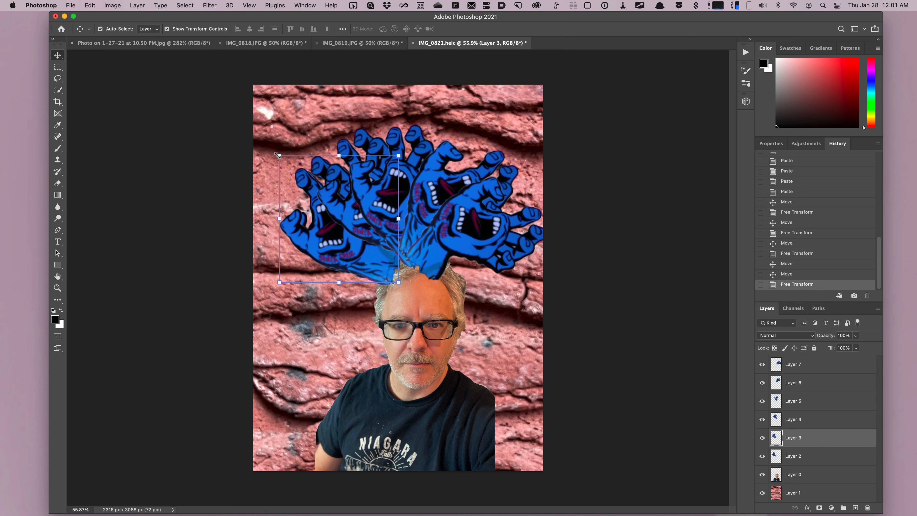
left_click(295, 196)
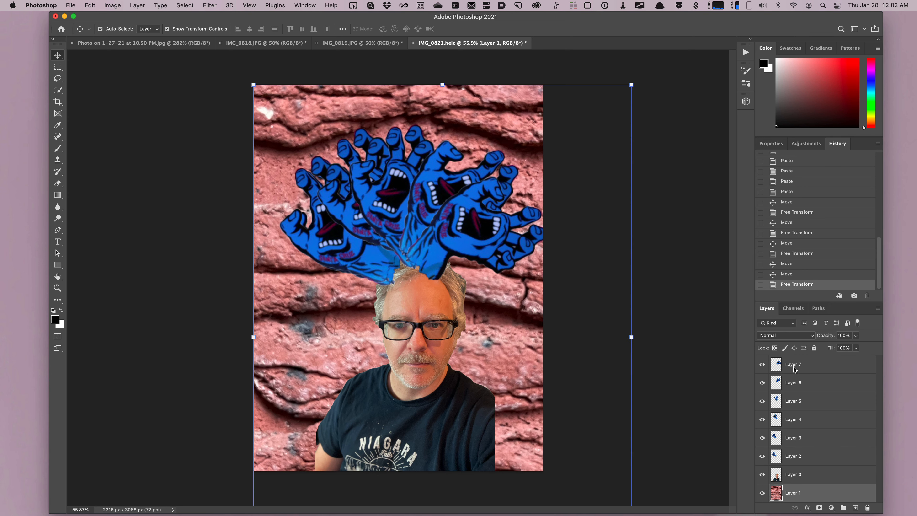
left_click(811, 438)
left_click_drag(378, 269, 382, 258)
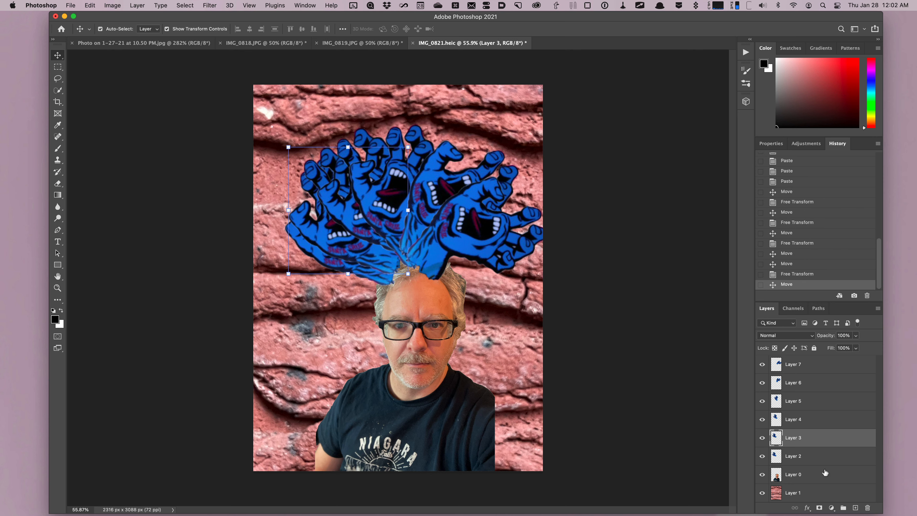
- Rotate the left-most hand about -18 degrees and shift it outward to the left
left_click(825, 458)
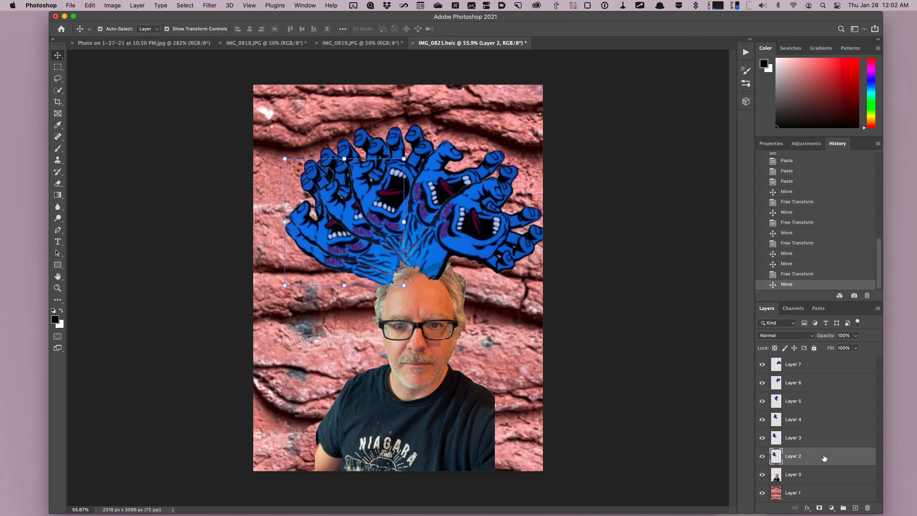
left_click(277, 154)
left_click_drag(277, 154, 260, 173)
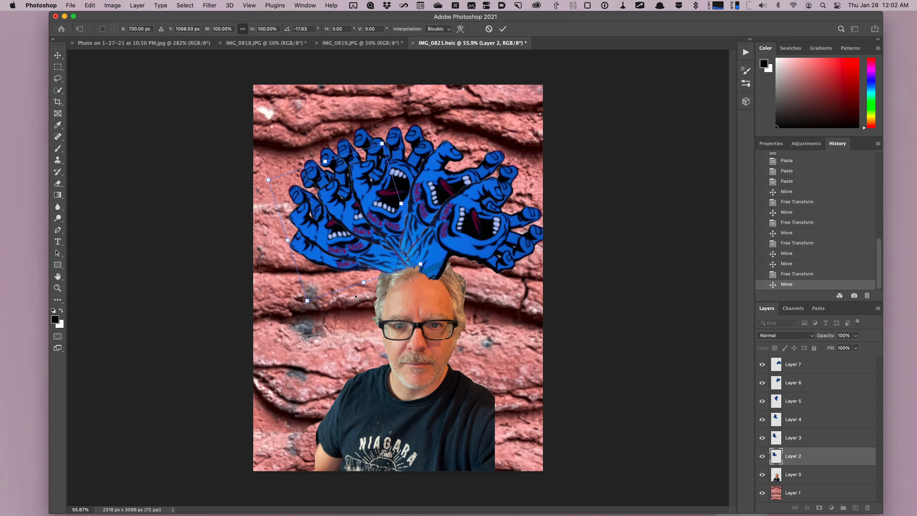
left_click_drag(322, 265, 313, 274)
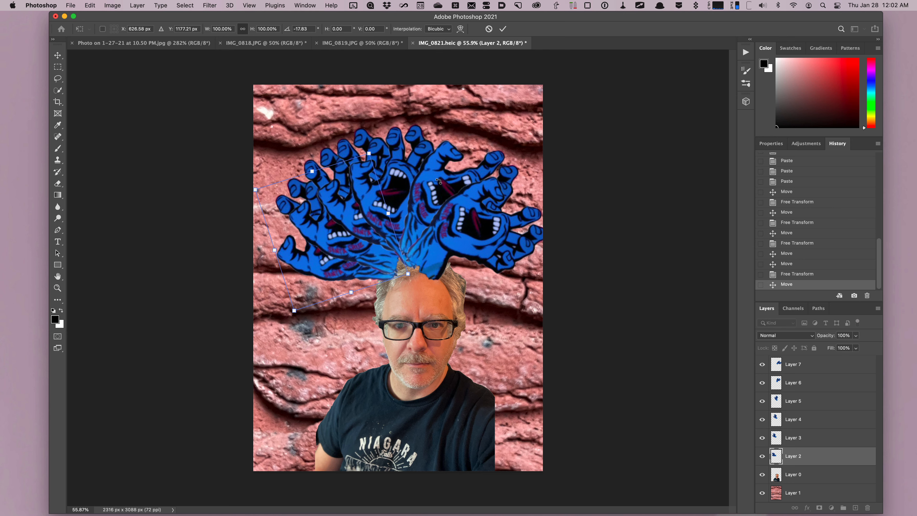
- Reposition the right-side hand copies, rotating the outermost one about -29 degrees into the fan
left_click(797, 384)
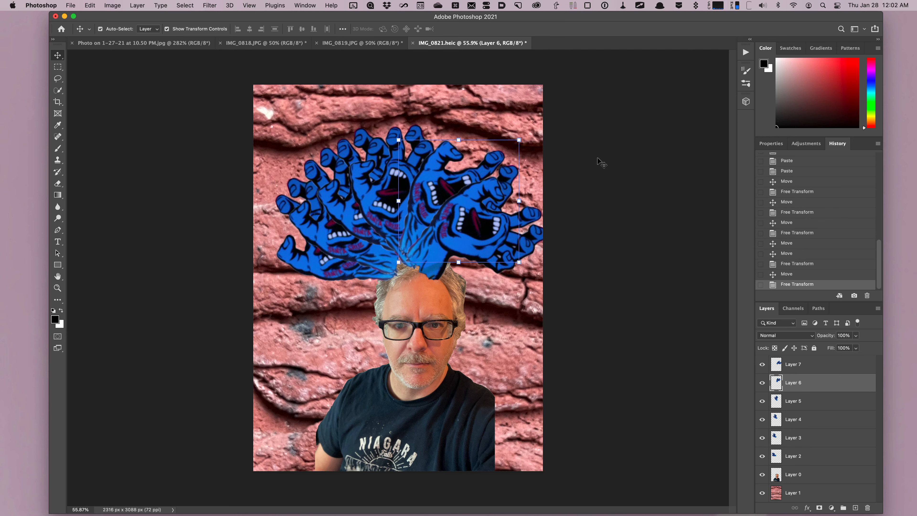
left_click_drag(522, 134, 491, 115)
left_click(818, 372)
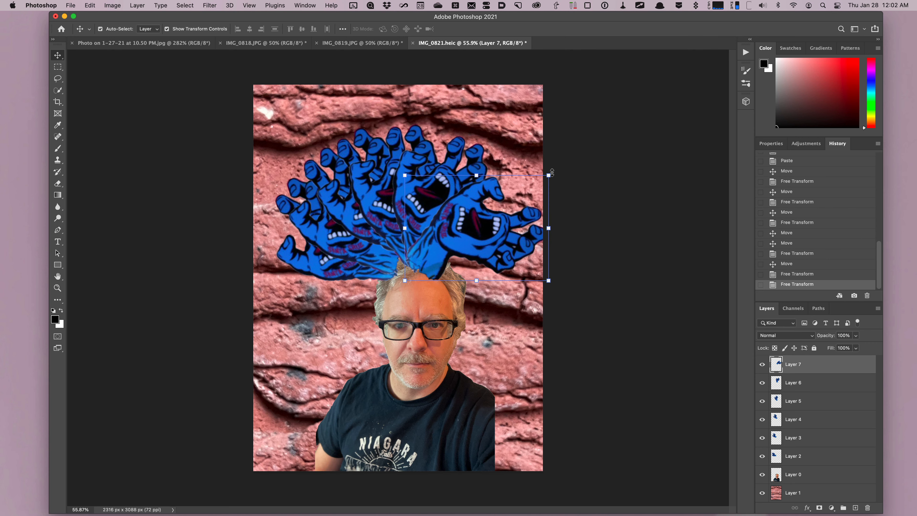
left_click_drag(552, 172, 563, 241)
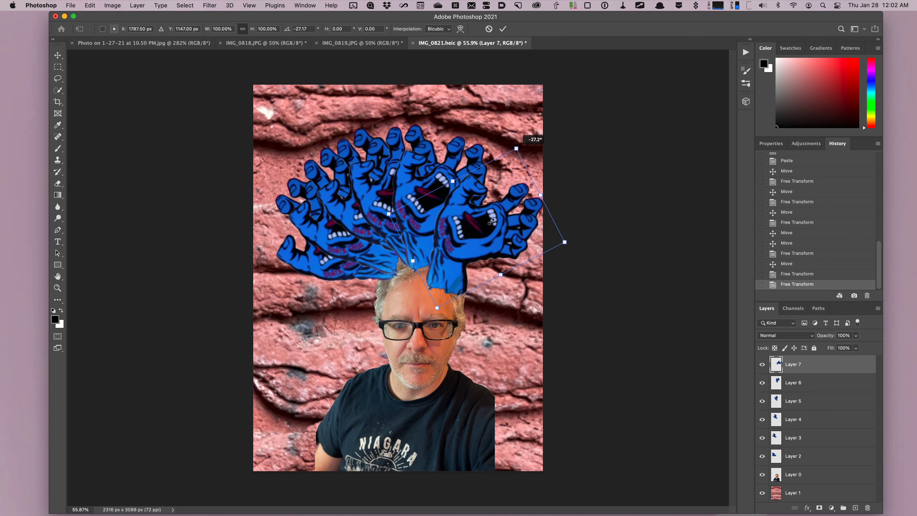
left_click_drag(491, 222, 490, 215)
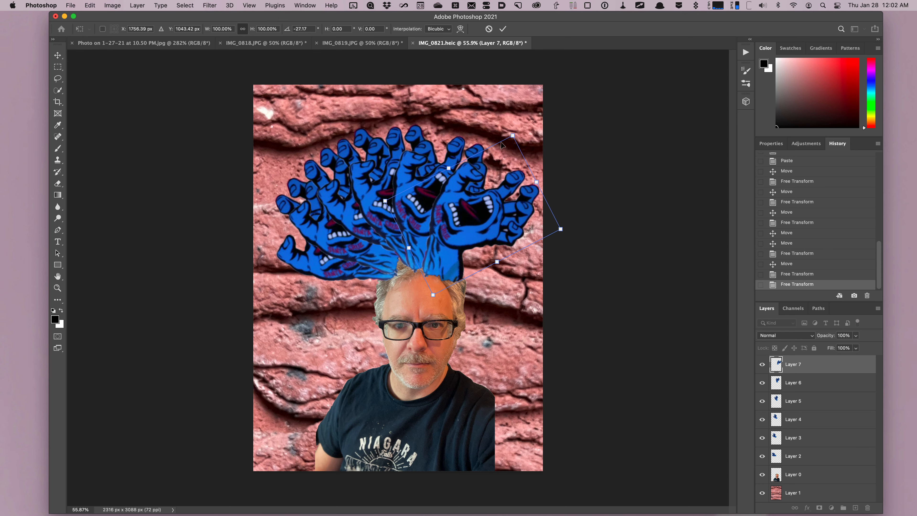
left_click_drag(521, 125, 519, 124)
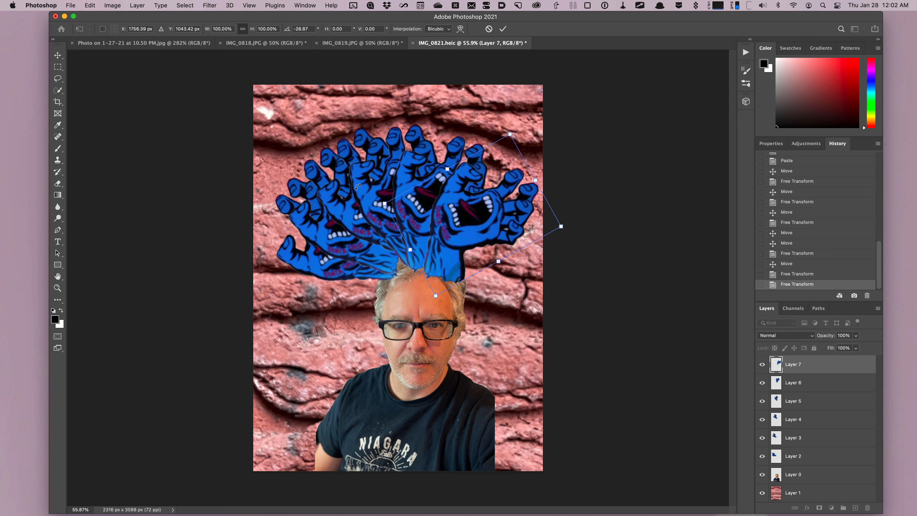
left_click(821, 420)
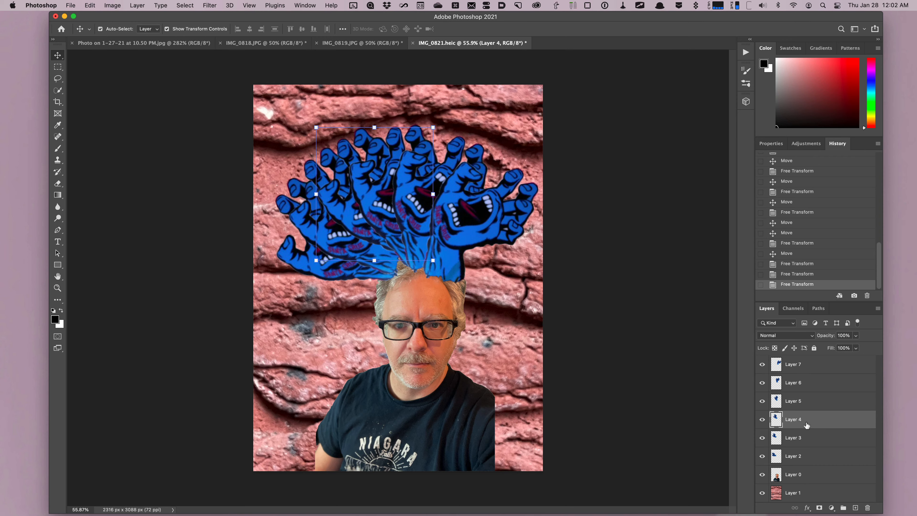
- Restack the hand layers, moving Layer 4 and then Layer 5 to the top of the layer order
left_click_drag(816, 423, 814, 359)
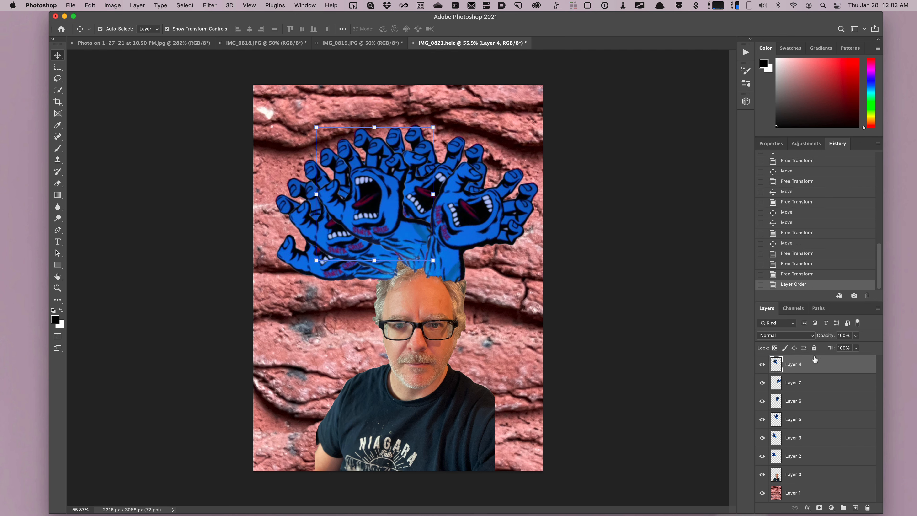
left_click(818, 408)
left_click_drag(819, 408, 817, 360)
left_click_drag(817, 385, 817, 360)
left_click_drag(818, 422, 819, 362)
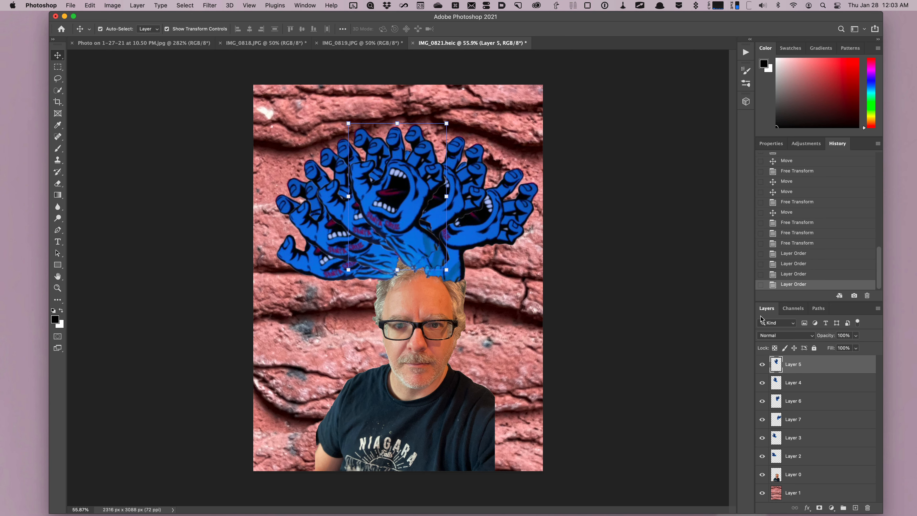
- Select all the hand copy layers and merge them into a single layer
key("F1")
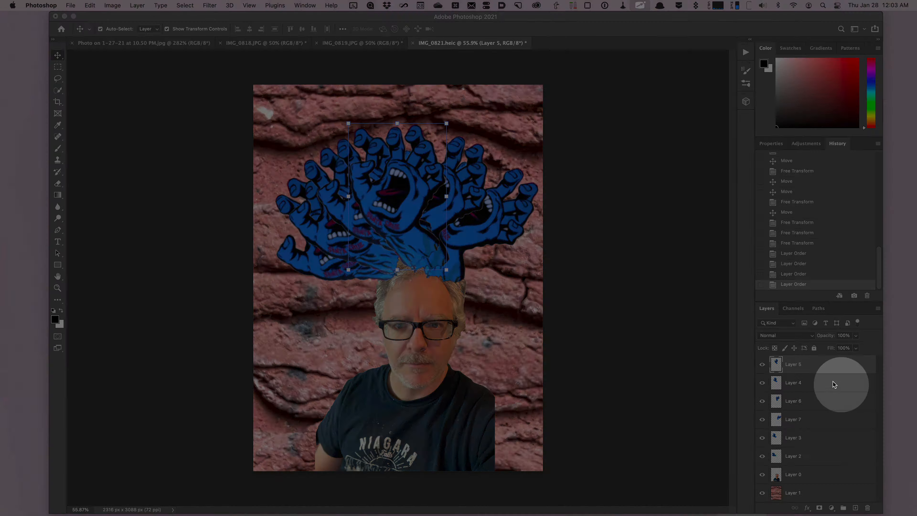
key("F1")
left_click(829, 457, "shift")
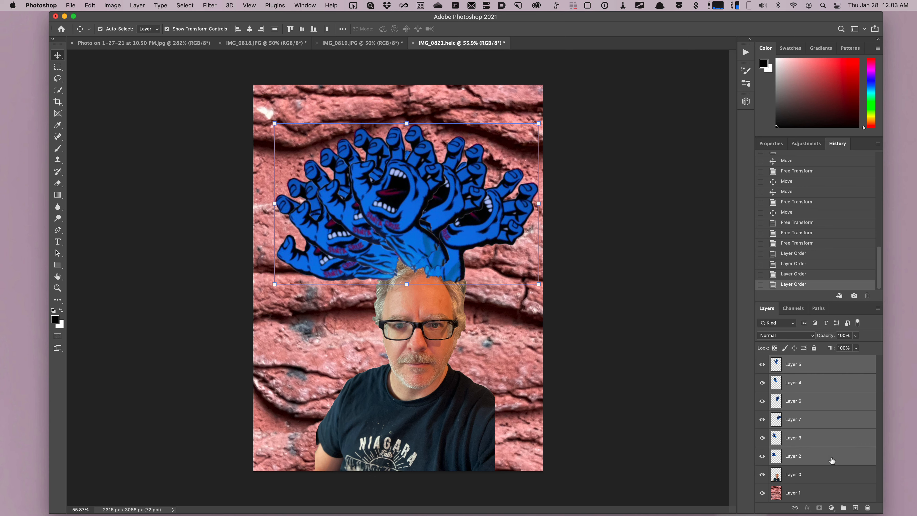
right_click(803, 369)
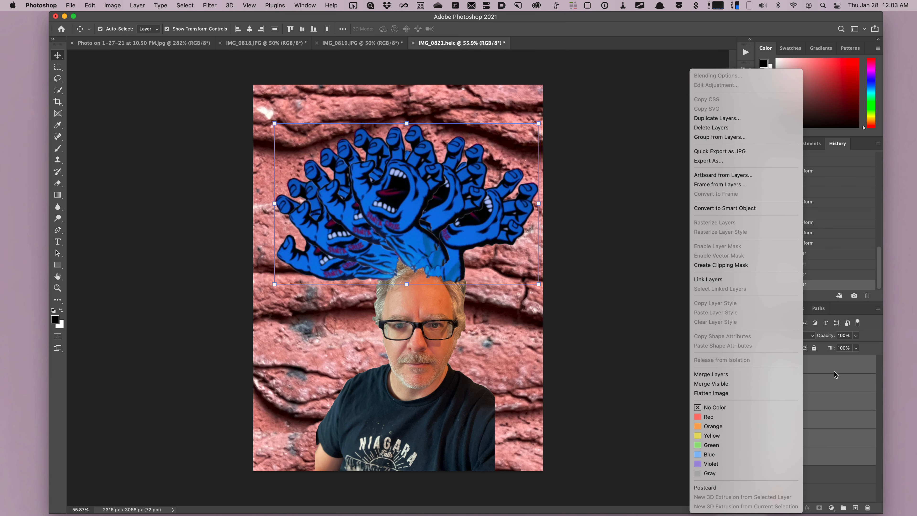
left_click(729, 374)
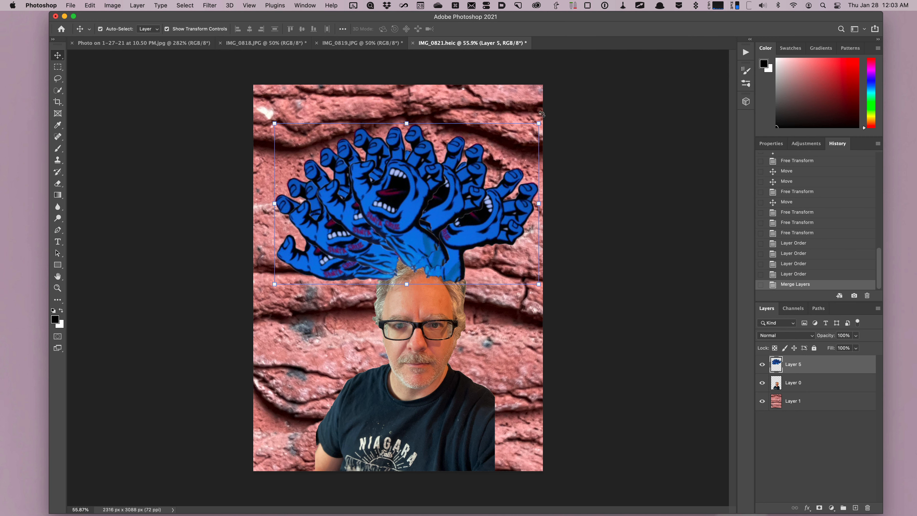
- Shrink the merged hands slightly and nudge them down, then shift the portrait layer a little to the left
left_click_drag(541, 114, 547, 139)
mouse_move(427, 217)
left_mouse_down()
mouse_move(442, 228)
mouse_move(420, 227)
left_mouse_up()
left_click(819, 384)
left_click_drag(421, 401, 405, 401)
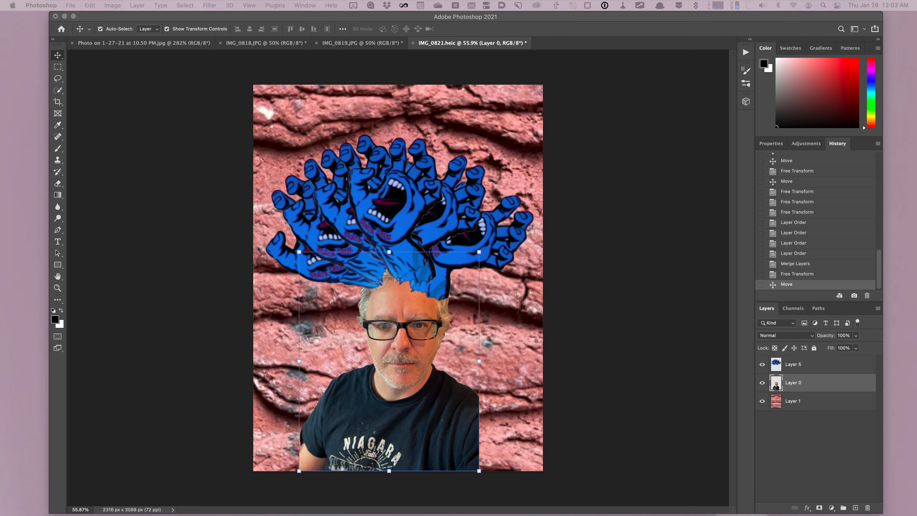
- Bring up the filters1.jpg reference image and return to the Photoshop document
left_click_drag(916, 50, 451, 40)
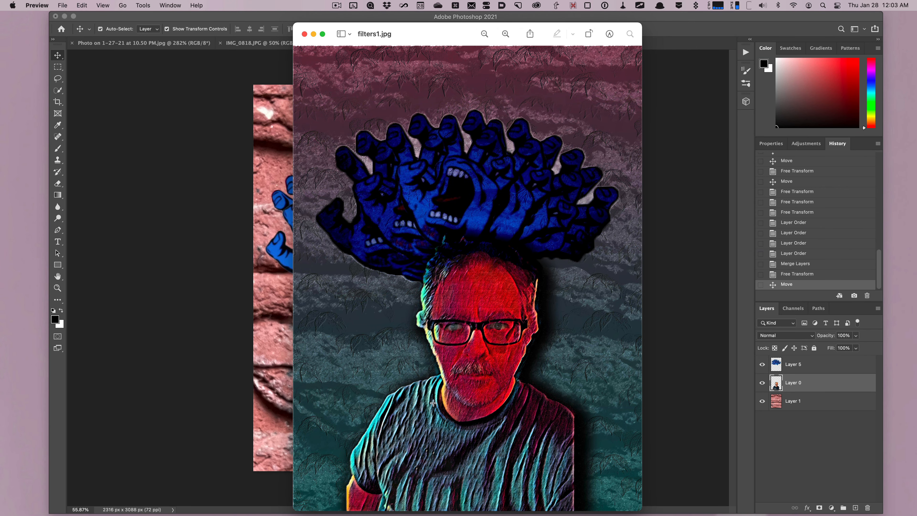
left_click(812, 382)
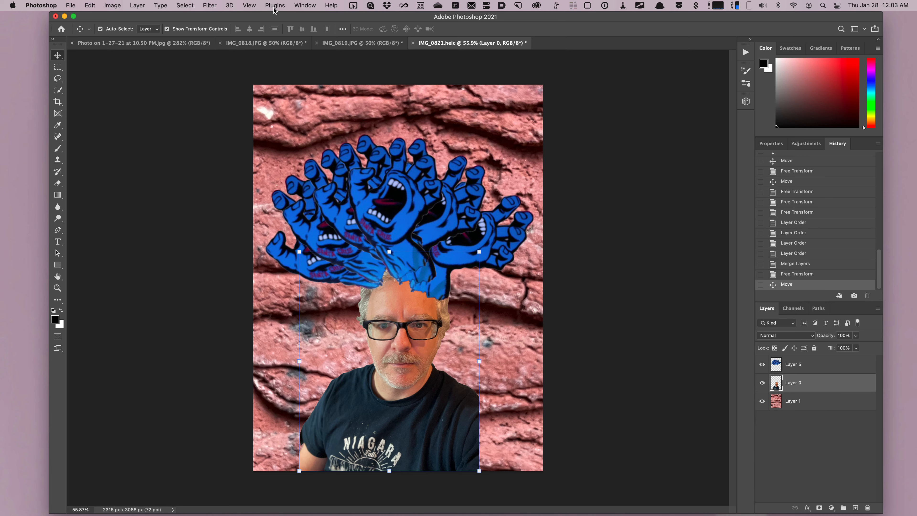
key("F1")
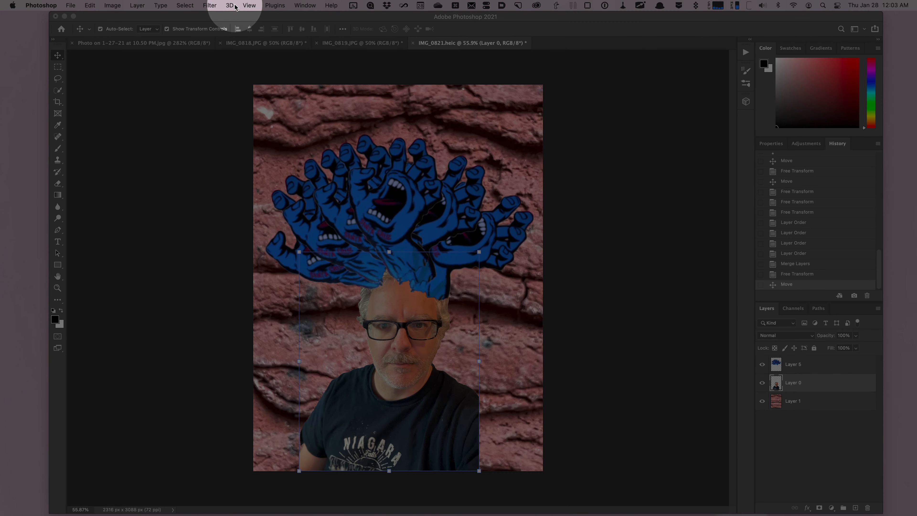
left_click(209, 5)
left_click(235, 60)
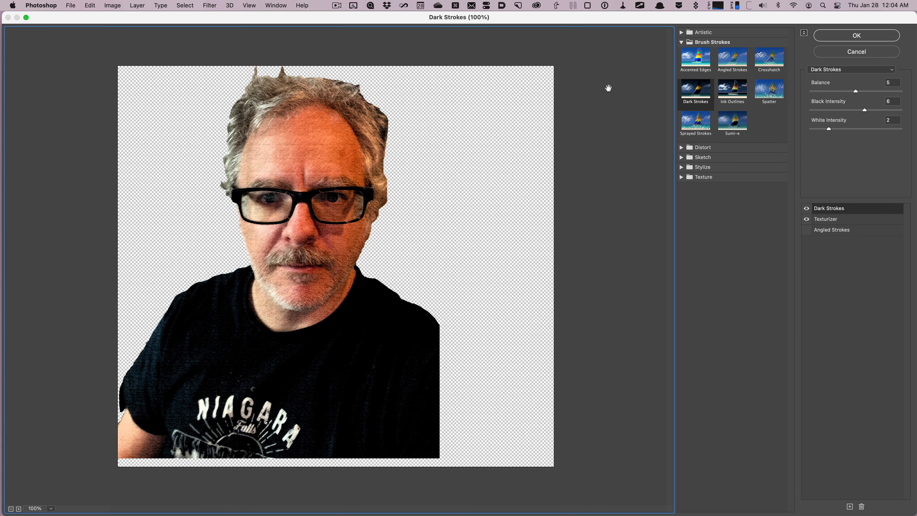
left_click(681, 148)
left_click(700, 173)
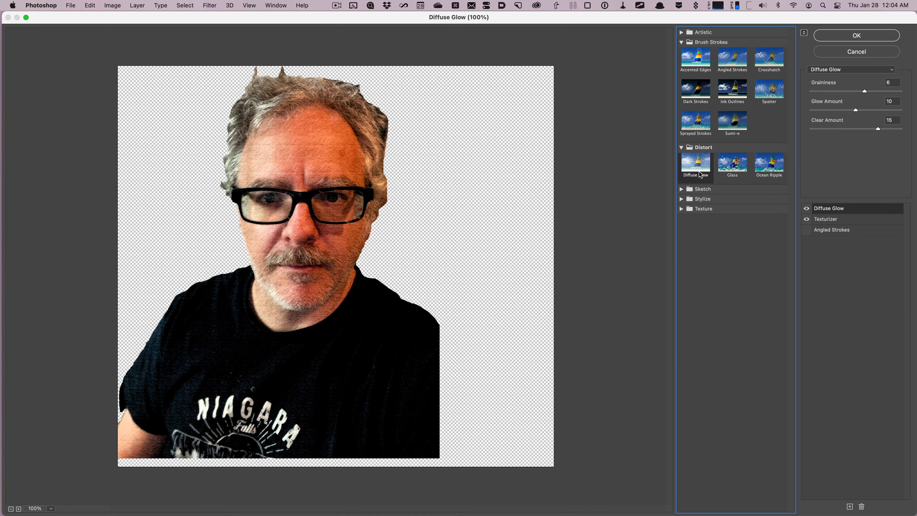
left_click(681, 189)
left_click(732, 301)
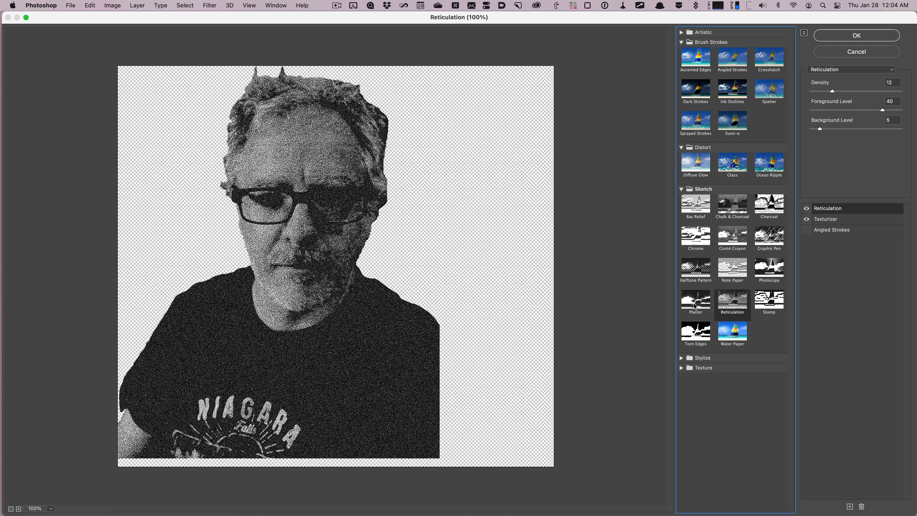
left_click(845, 51)
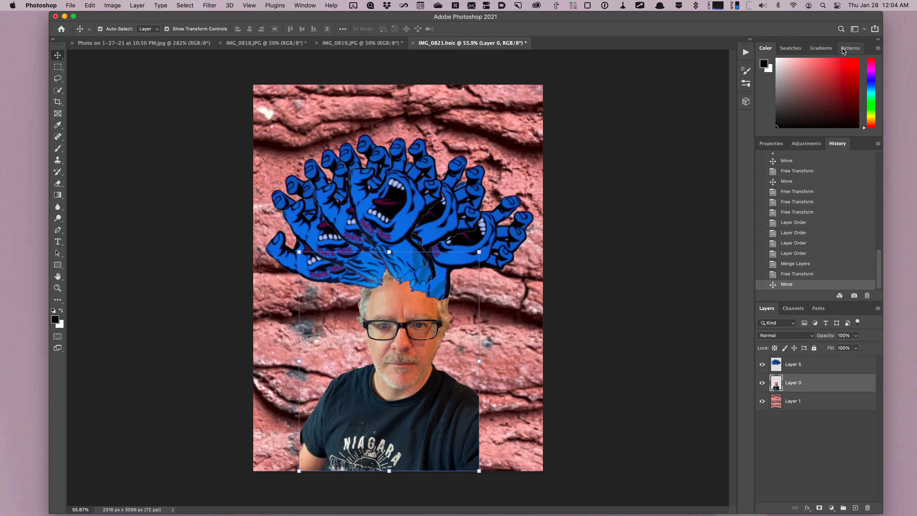
- Apply the Neural Filters Style Transfer to the portrait with a colourful painted-face style, output as a new layer
left_click(209, 5)
left_click(222, 42)
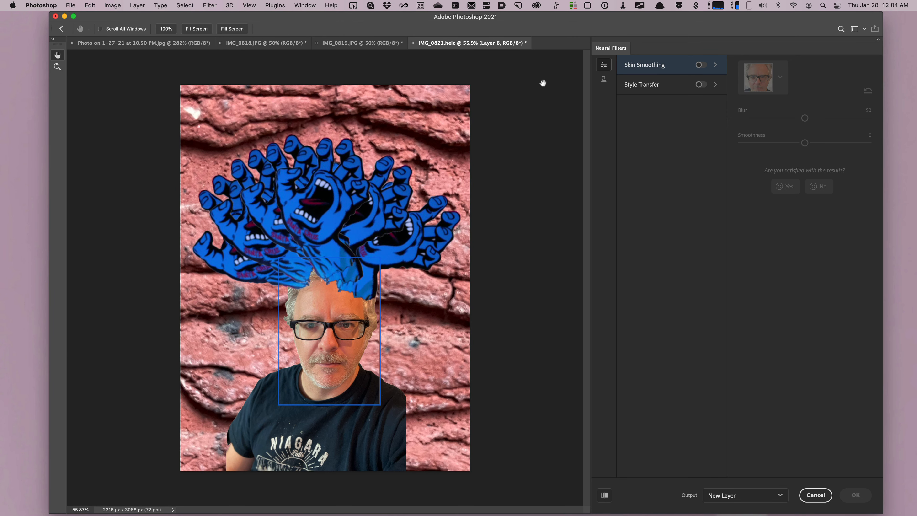
left_click(655, 87)
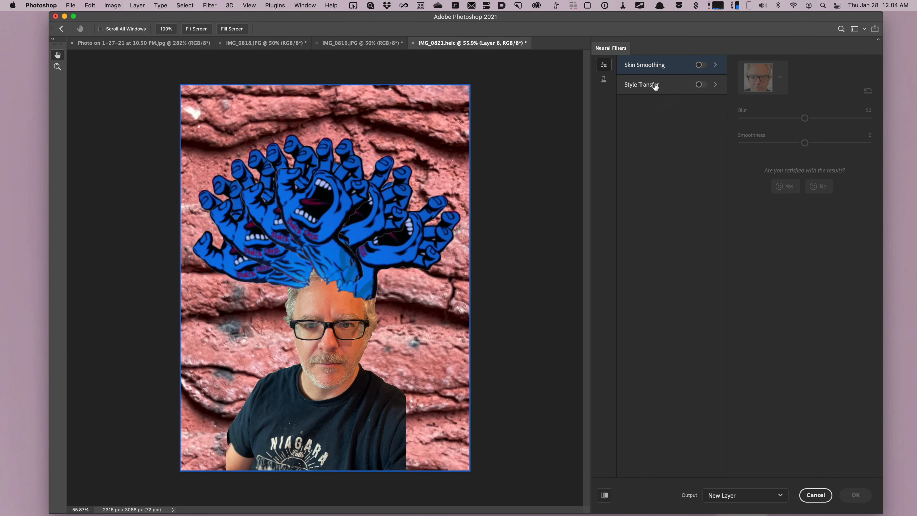
left_click(701, 84)
left_click(777, 419)
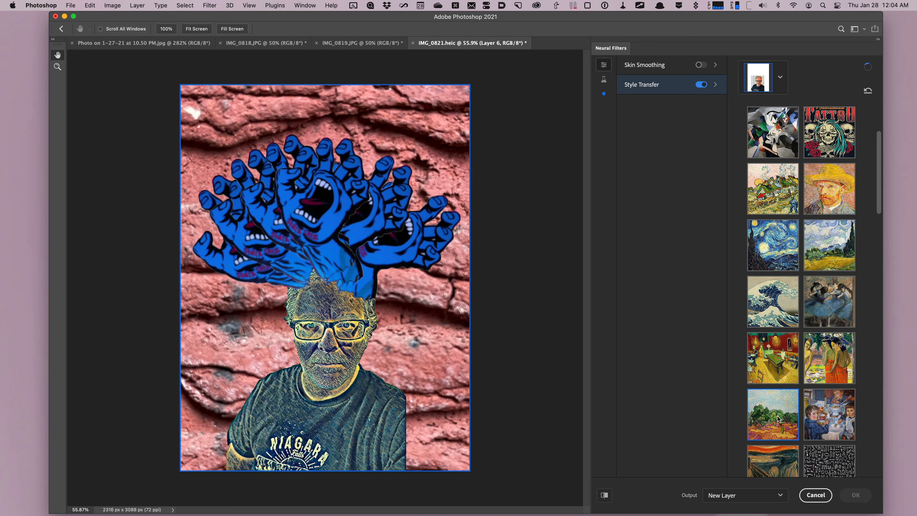
scroll(785, 401, "down", 3)
scroll(785, 401, "down", 10)
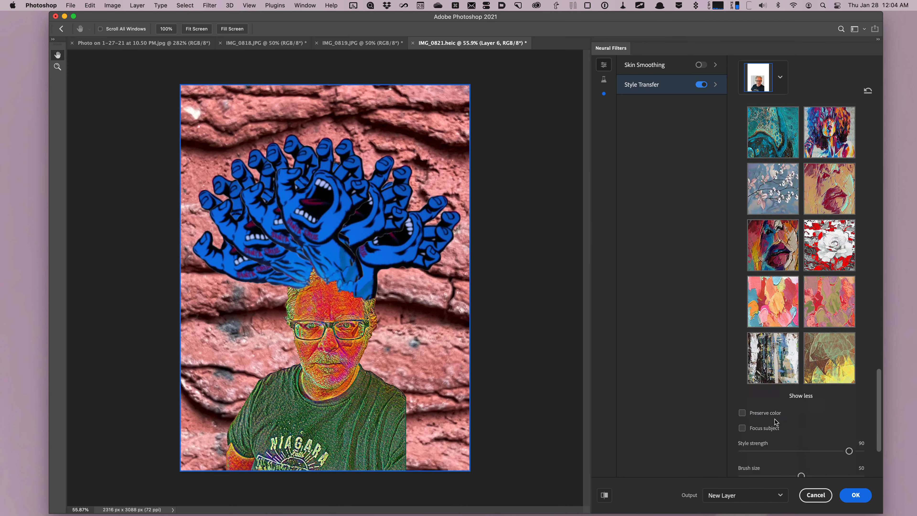
scroll(776, 419, "down", 10)
left_click(762, 286)
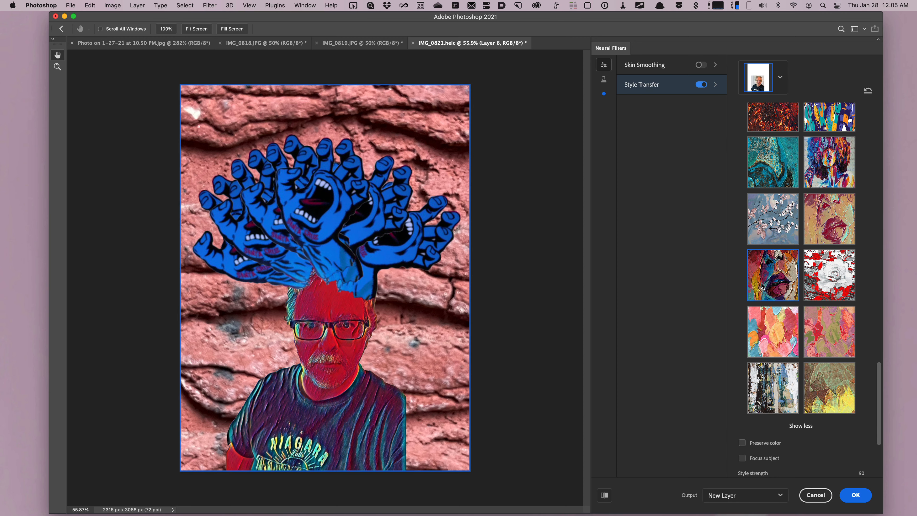
left_click(855, 496)
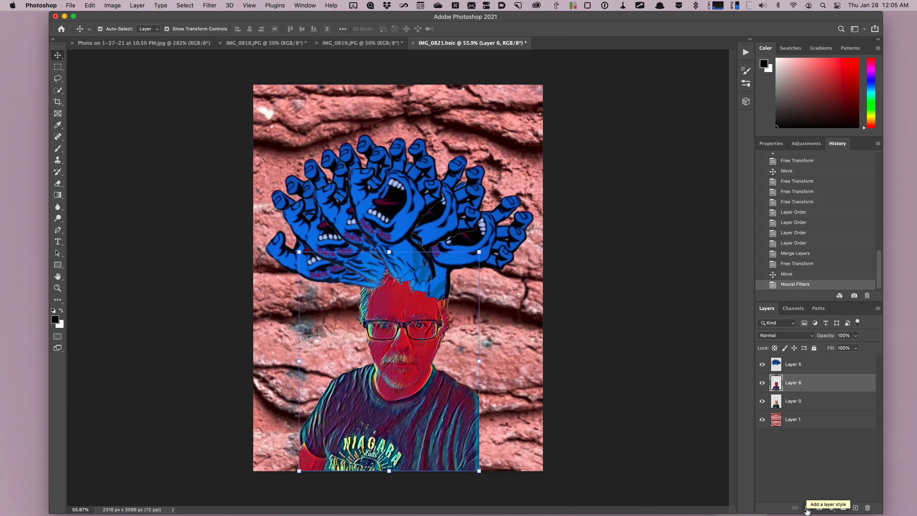
- Add a Drop Shadow layer style to the stylized portrait layer
left_click(807, 508)
left_click(825, 489)
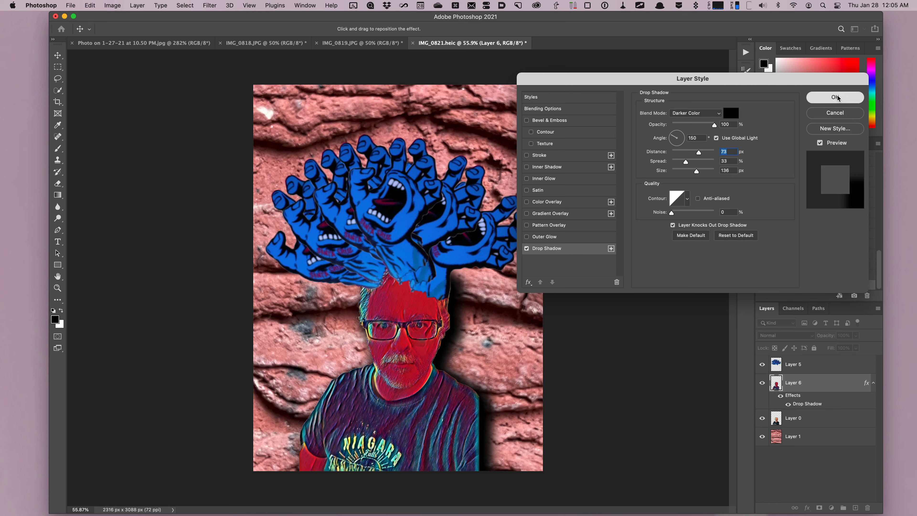
left_click(836, 96)
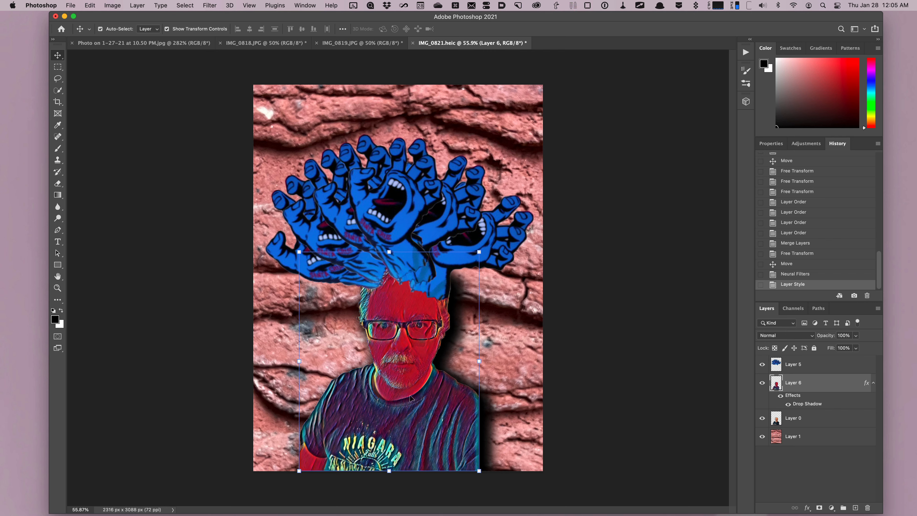
- Lasso an area on the shirt and fill it with Content-Aware fill
left_click(56, 80)
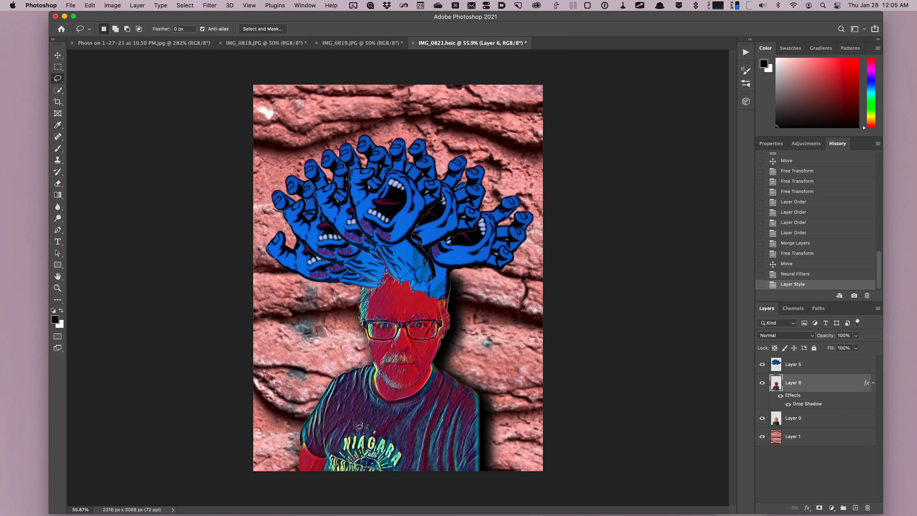
mouse_move(361, 423)
left_mouse_down()
mouse_move(328, 446)
mouse_move(329, 472)
mouse_move(382, 482)
mouse_move(411, 467)
mouse_move(397, 438)
mouse_move(361, 424)
left_mouse_up()
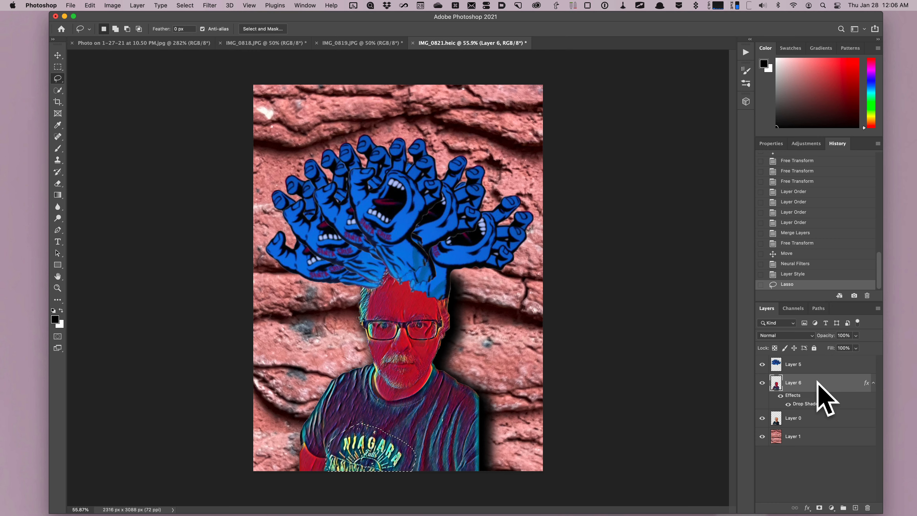
left_click(90, 5)
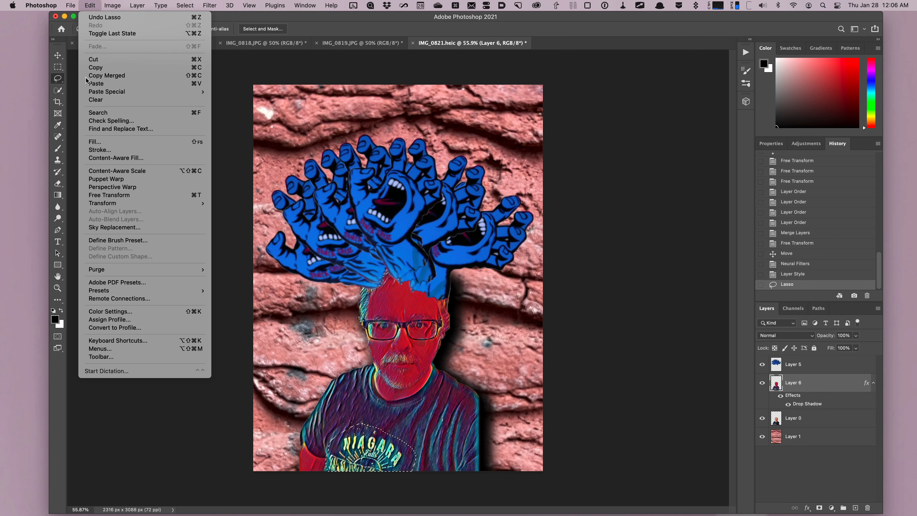
left_click(113, 159)
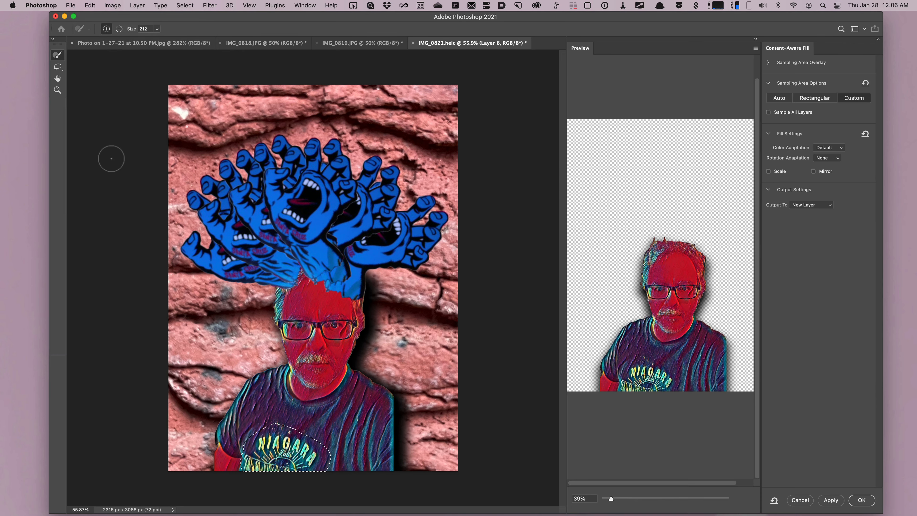
left_click(800, 500)
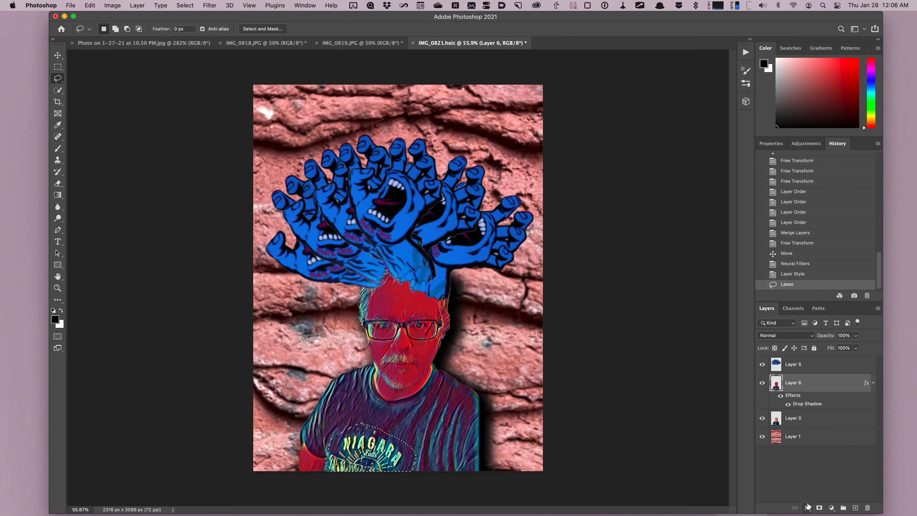
left_click(97, 8)
left_click(123, 146)
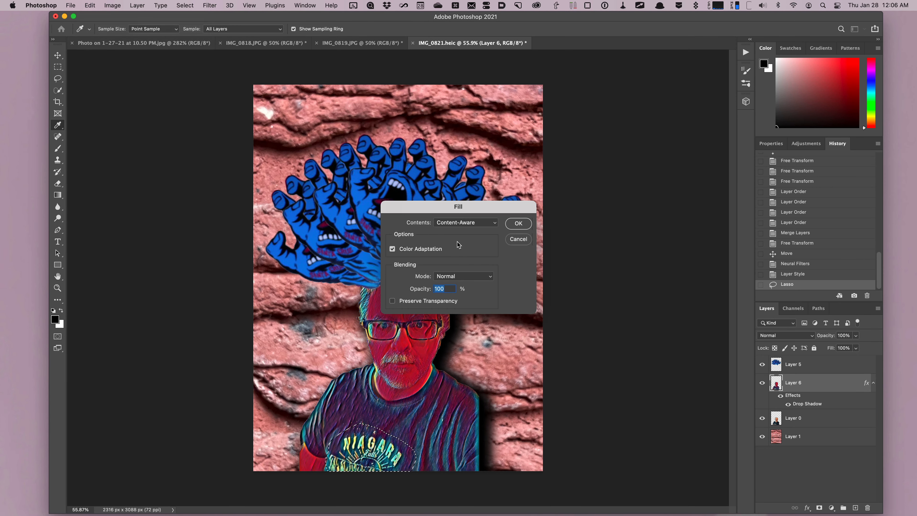
left_click(518, 223)
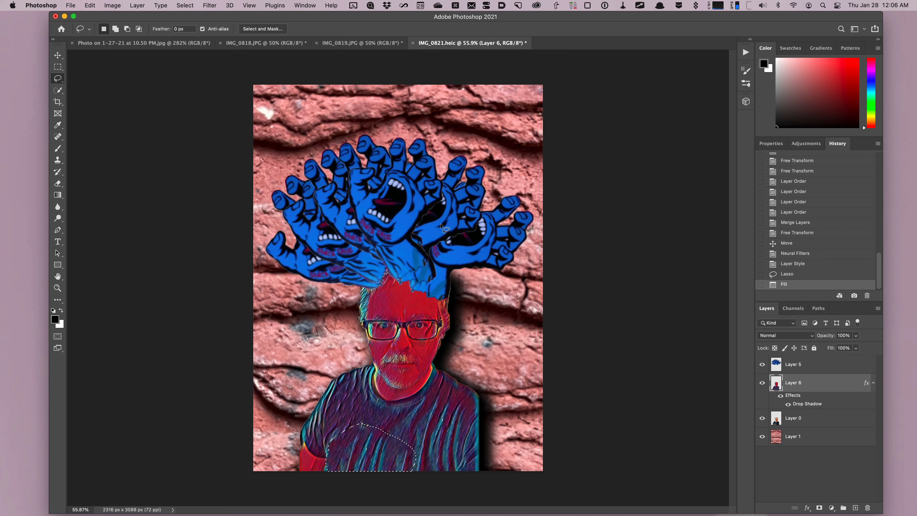
- Set the merged hands layer's blend mode to Multiply
left_click(820, 360)
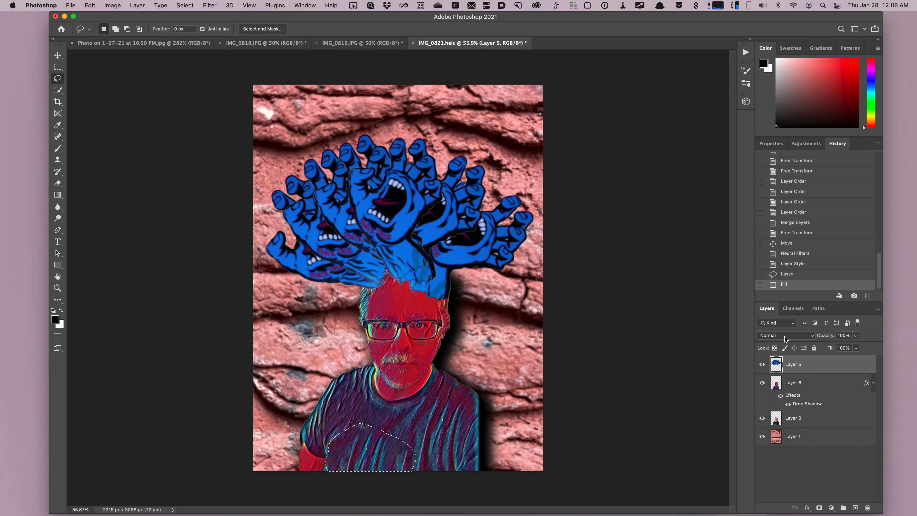
left_click(786, 336)
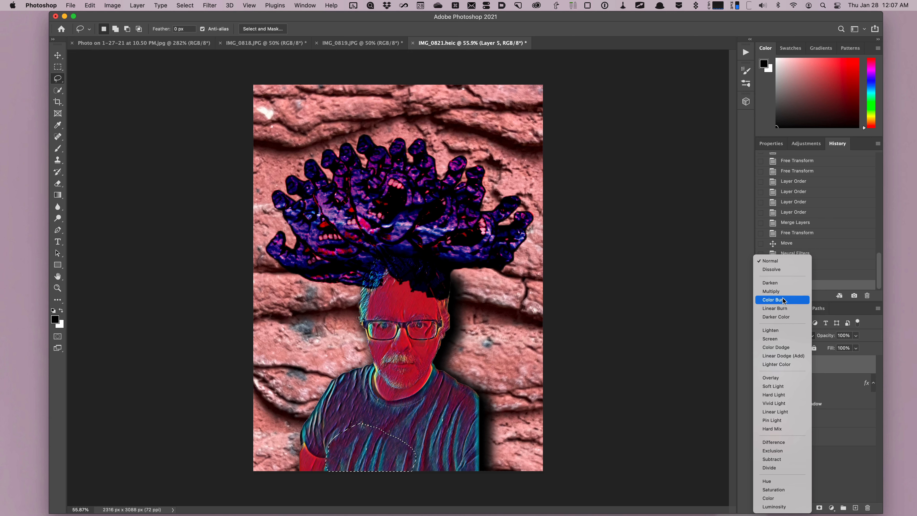
left_click(773, 291)
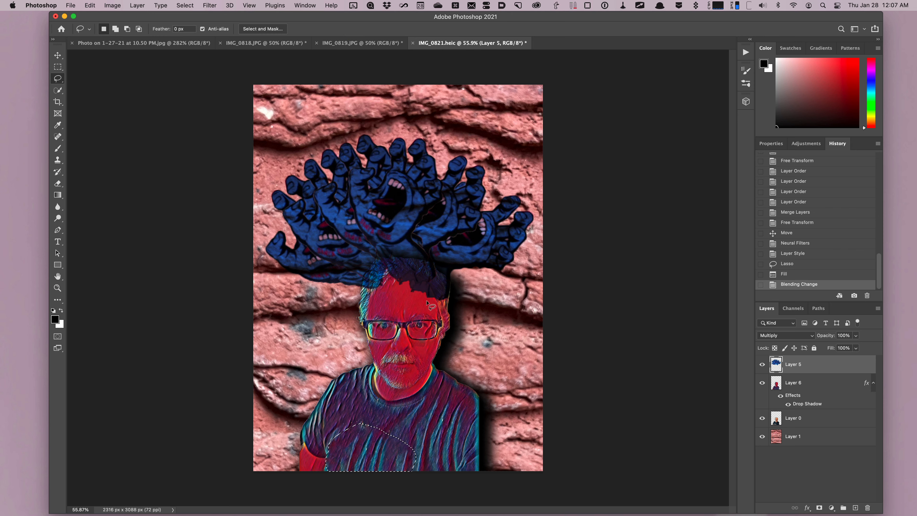
- Pick the Eraser tool and enlarge its brush to about 40 px
left_click(58, 184)
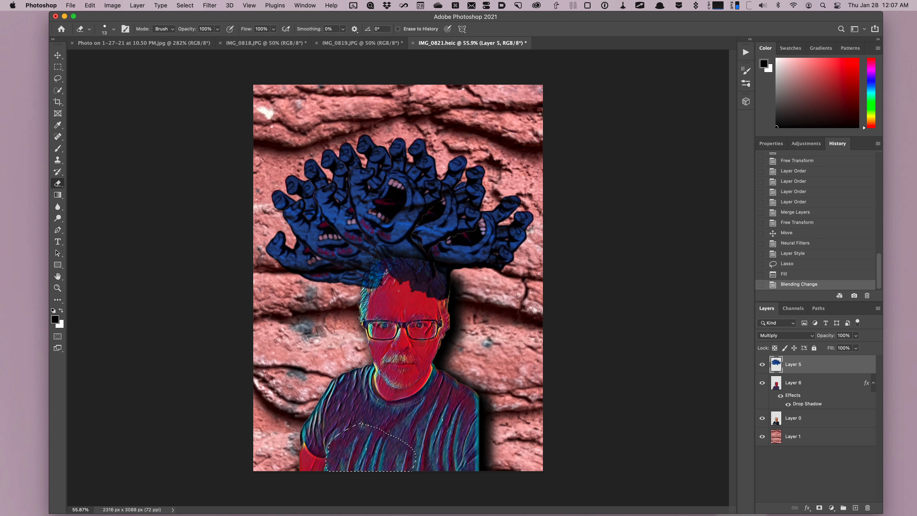
key("bracketright")
key("bracketright")
key("bracketright")
key("bracketright")
key("bracketright")
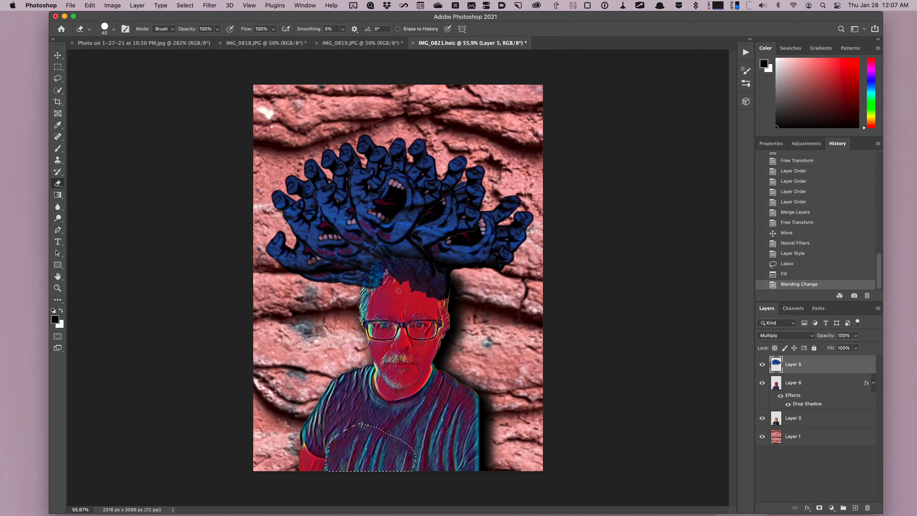